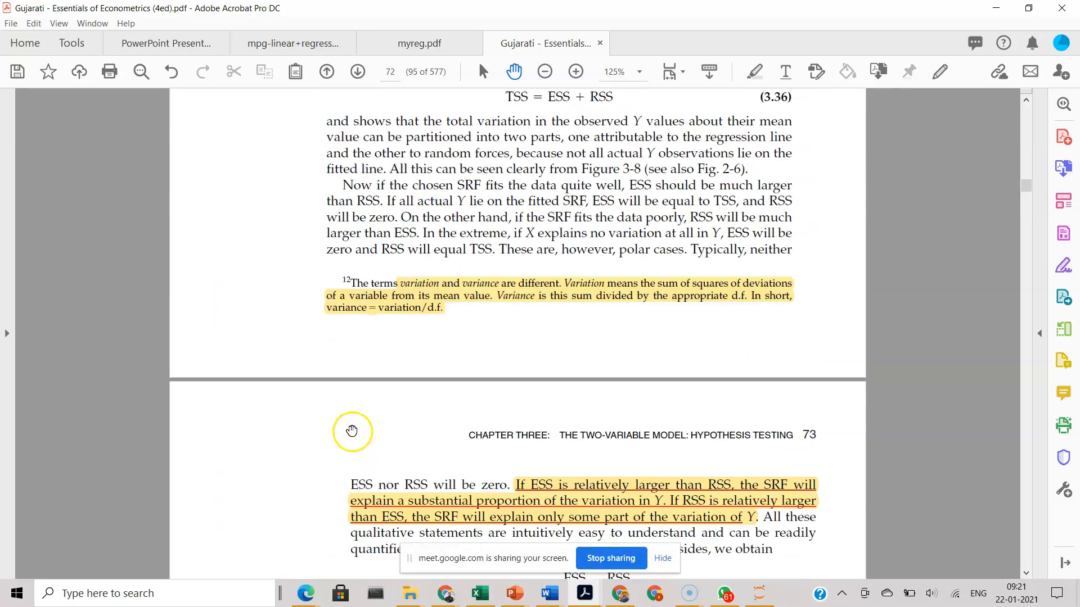
# Step: Review the textbook pages on hypothesis testing, the coefficient of determination, regression reporting and the math S.A.T. computer output
pyautogui.scroll(15, 360, 431)
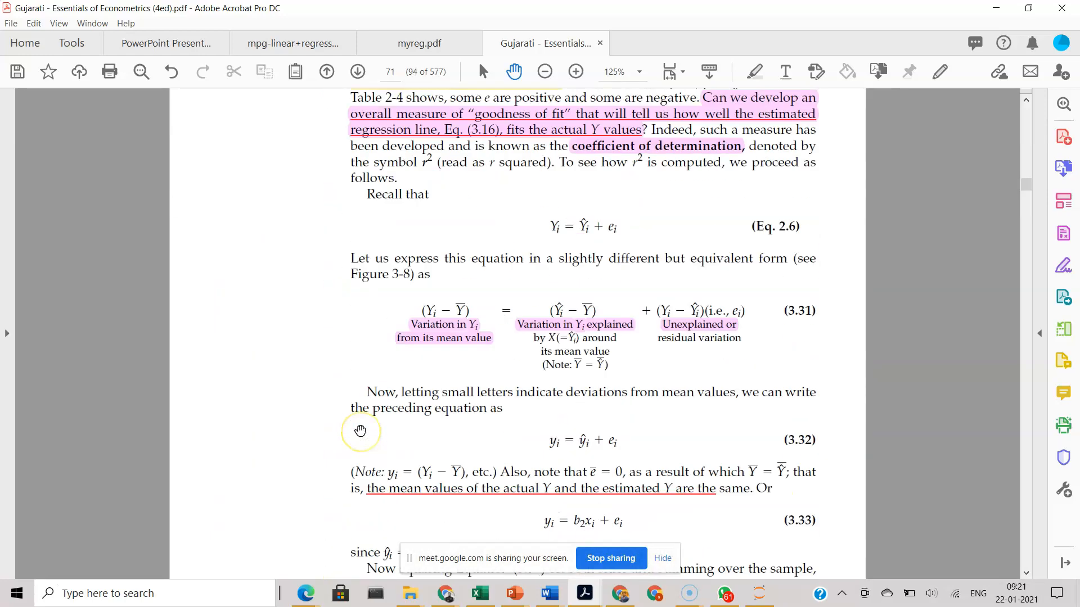
pyautogui.scroll(10, 360, 430)
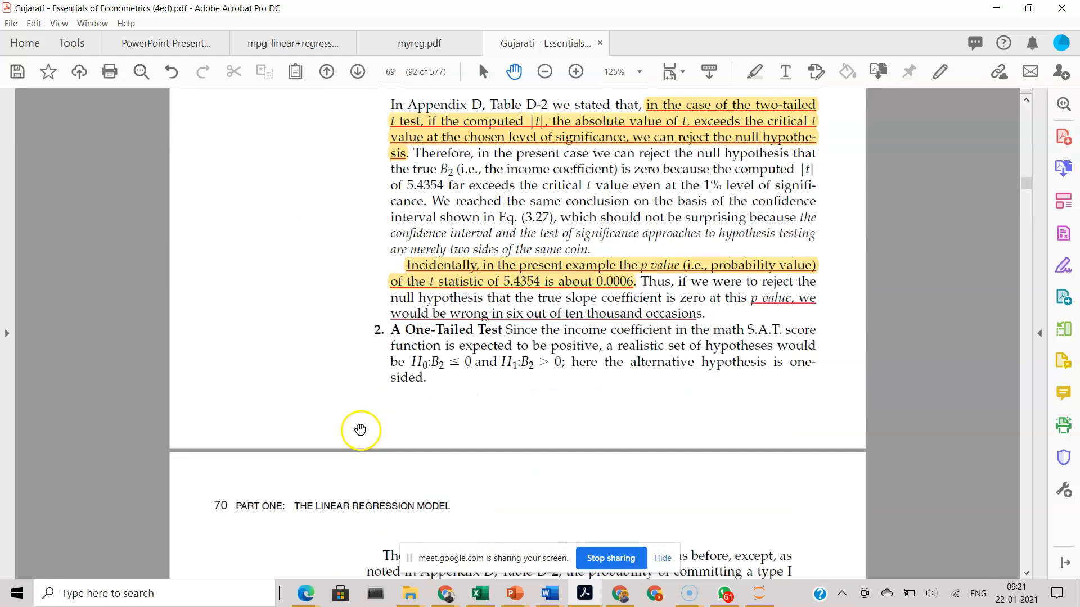
pyautogui.scroll(-10, 367, 422)
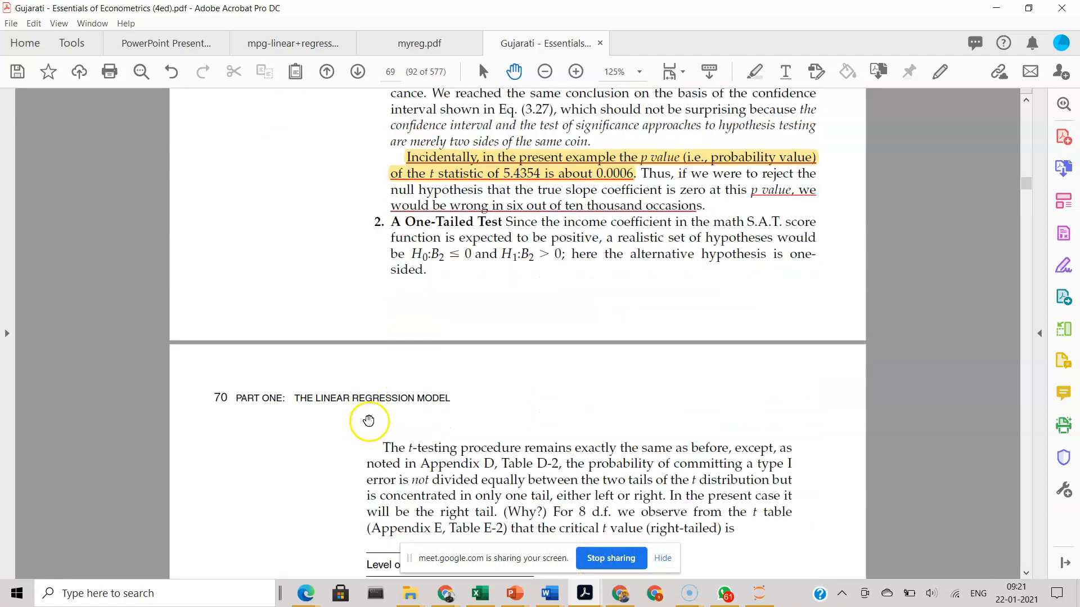
pyautogui.scroll(-15, 371, 427)
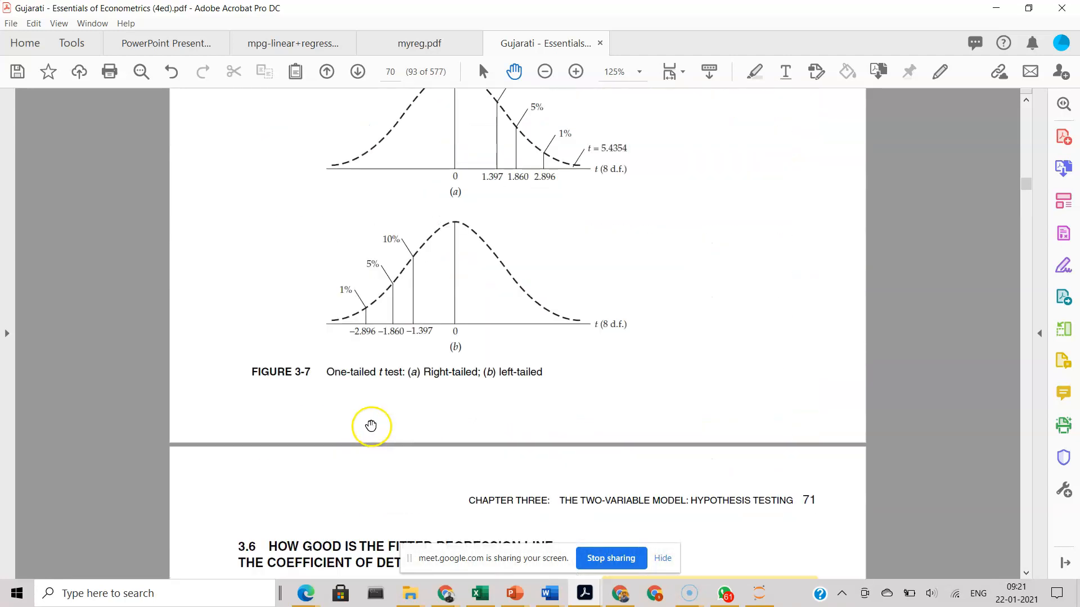
pyautogui.scroll(-20, 371, 422)
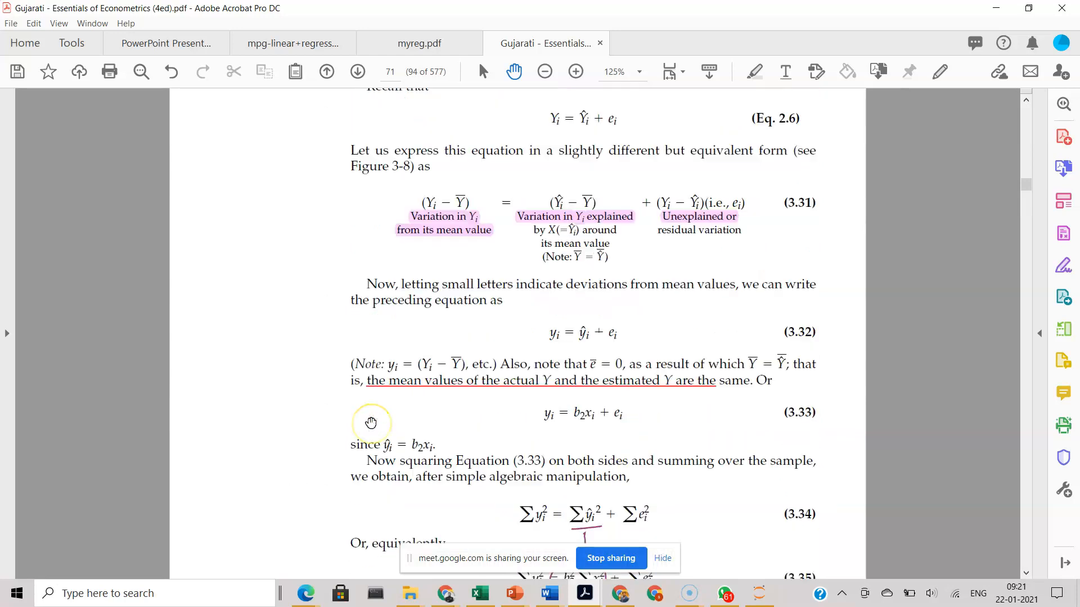
pyautogui.scroll(-15, 369, 427)
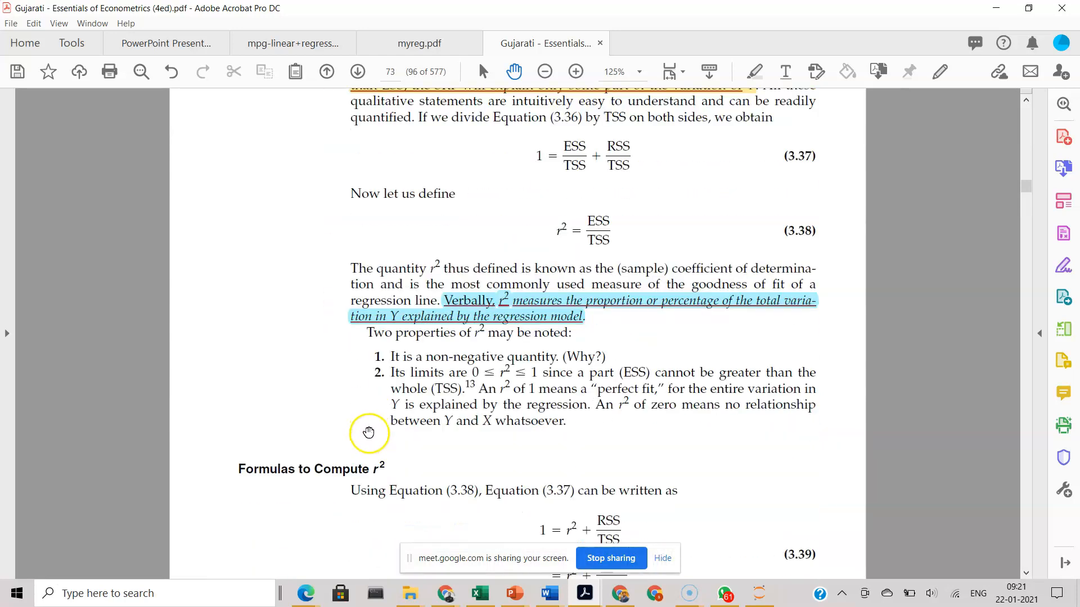
pyautogui.scroll(-15, 367, 425)
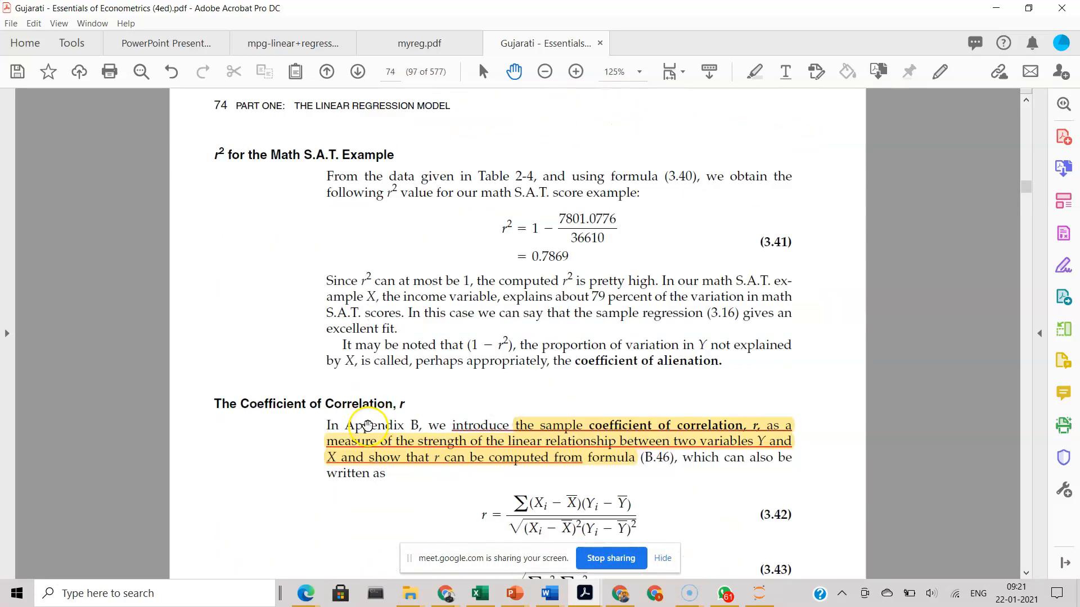
pyautogui.scroll(-15, 366, 425)
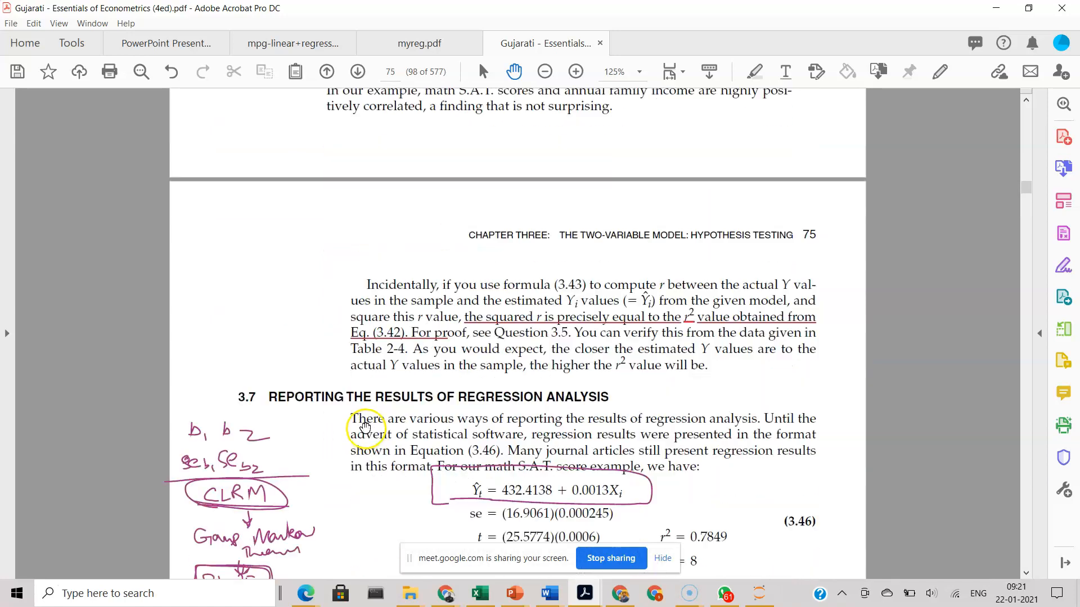
pyautogui.scroll(5, 365, 429)
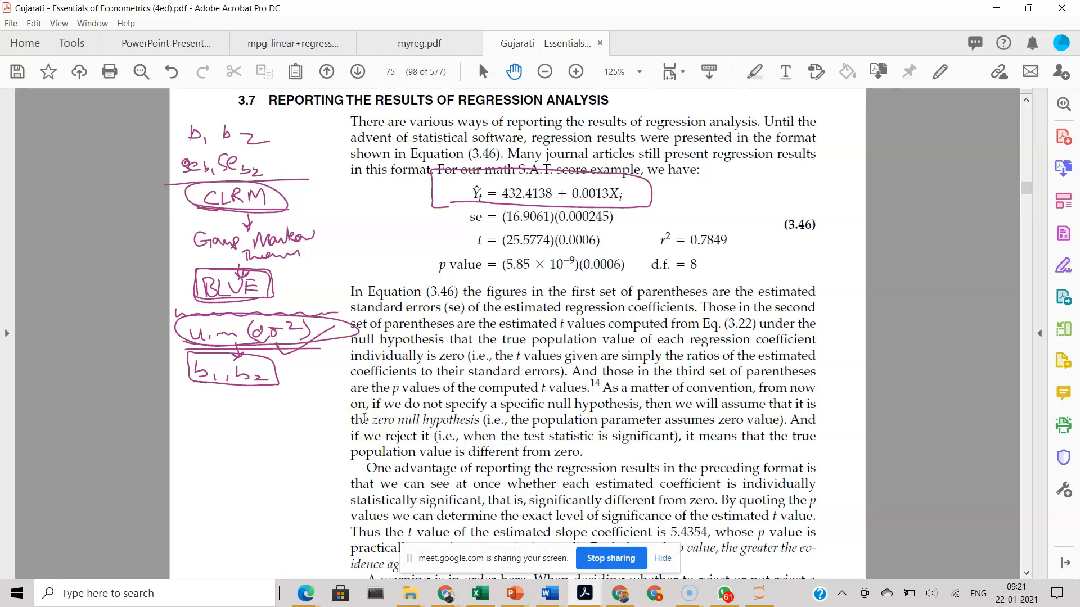
pyautogui.scroll(1, 364, 418)
pyautogui.scroll(-18, 350, 398)
pyautogui.scroll(-20, 366, 424)
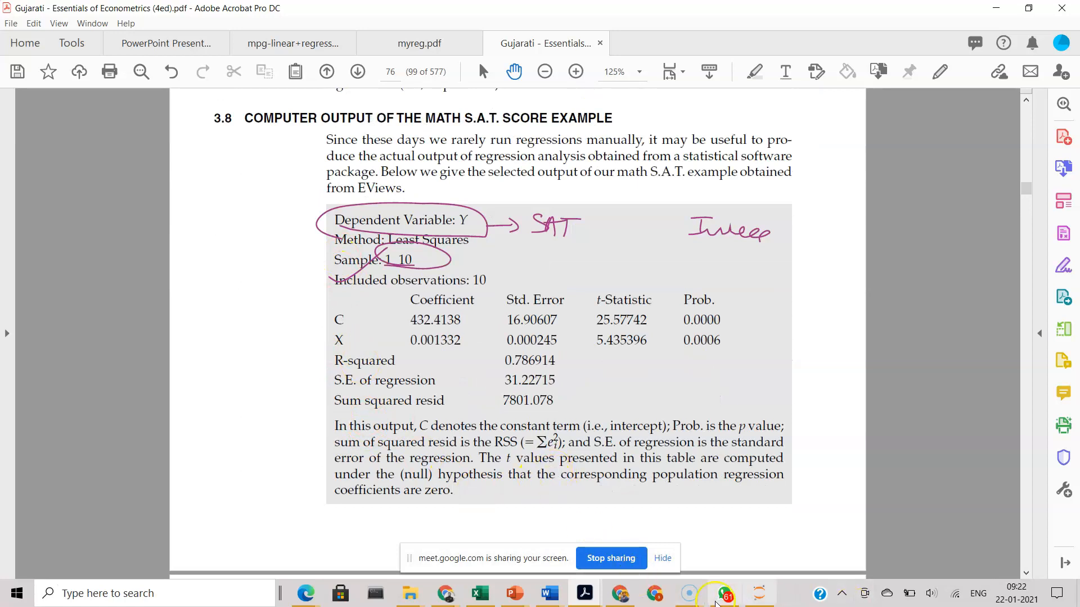
# Step: Switch to the SAT score sample workbook in Excel and examine the add-ins listed in the program options
pyautogui.click(478, 592)
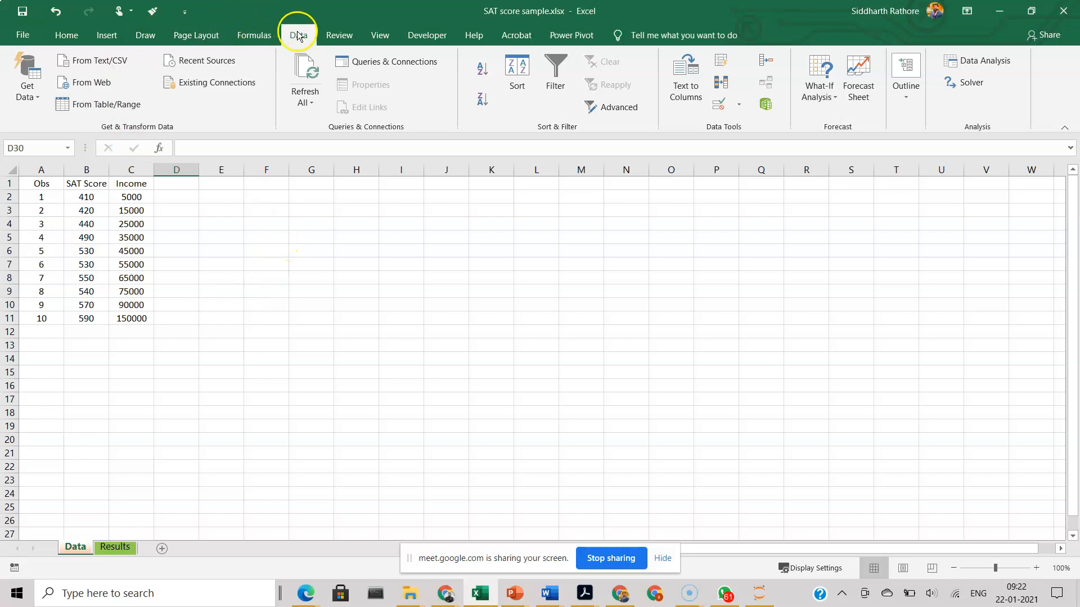
pyautogui.click(35, 35)
pyautogui.click(35, 35)
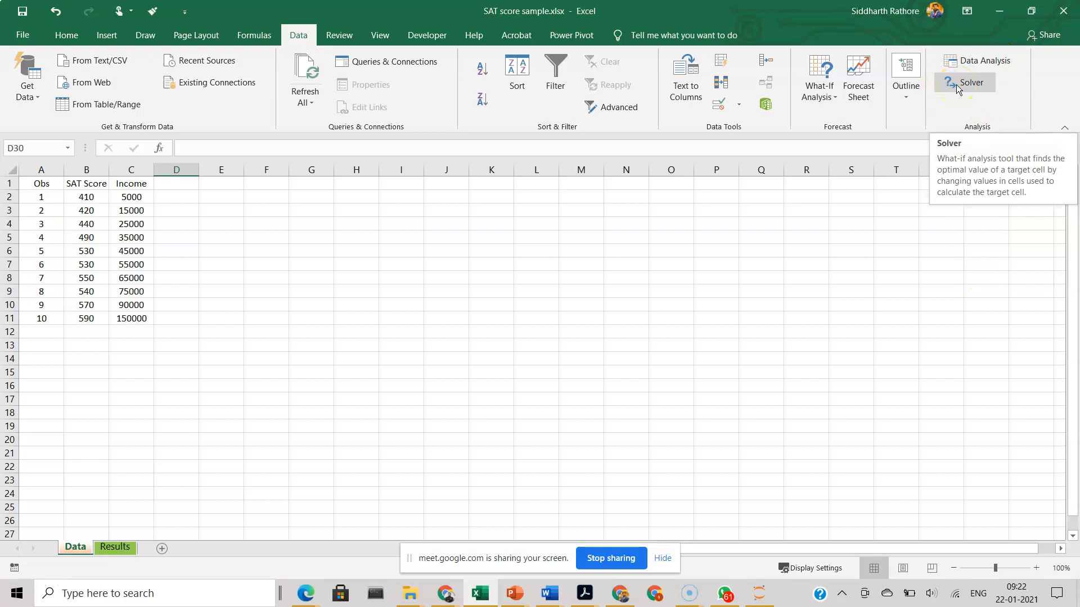
pyautogui.click(24, 36)
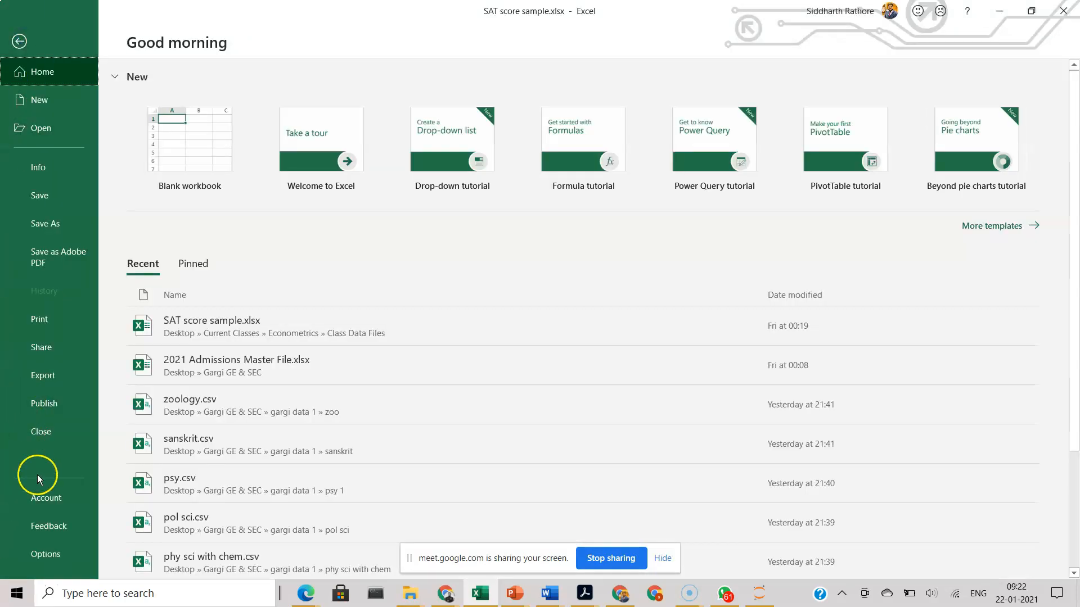
pyautogui.click(55, 557)
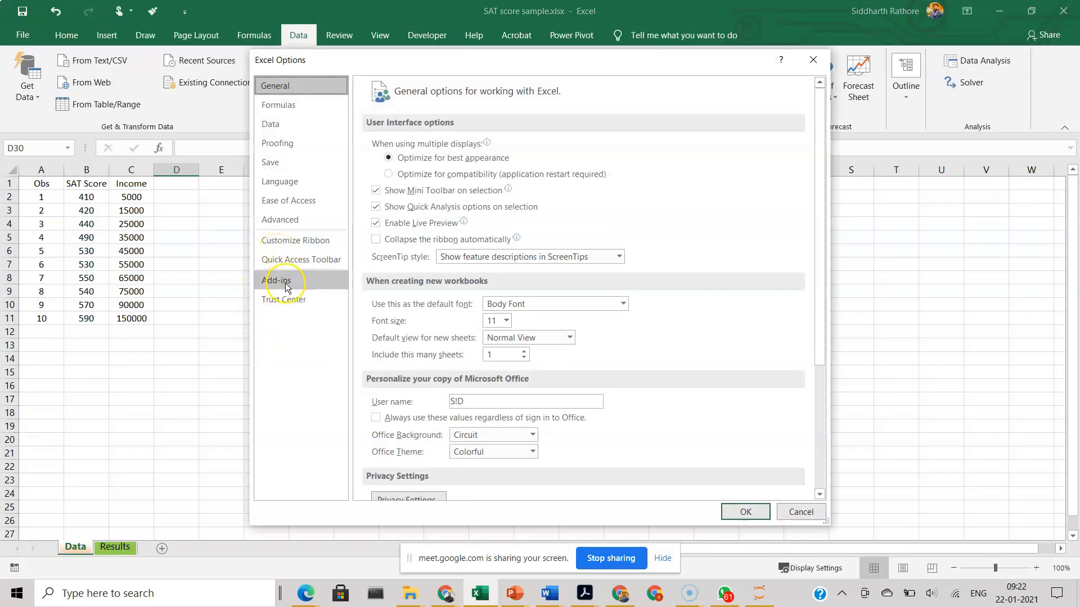
pyautogui.click(291, 287)
pyautogui.click(291, 284)
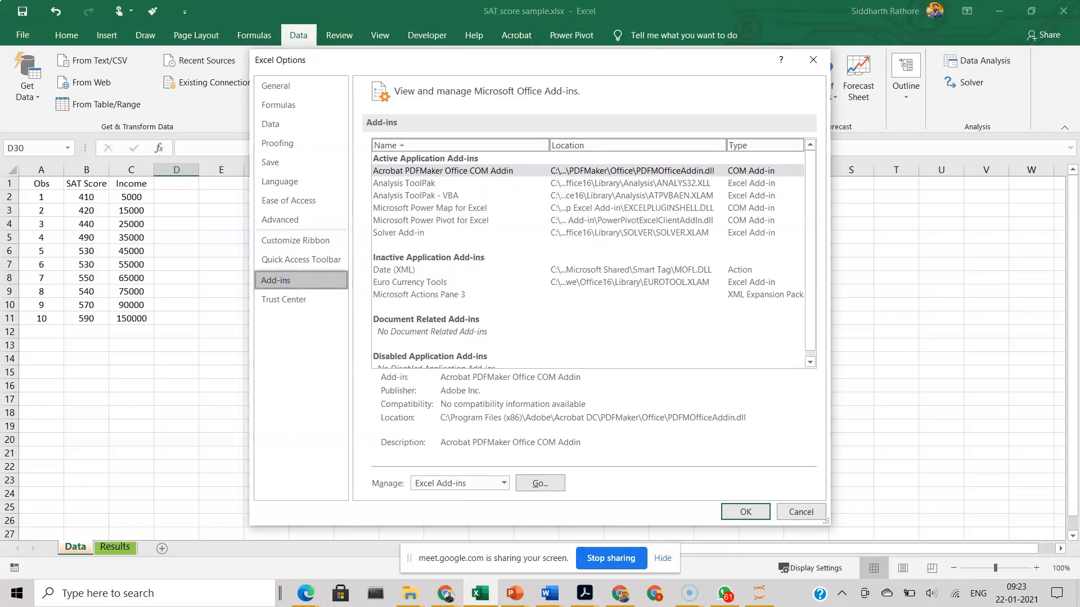
pyautogui.click(813, 59)
# Step: Open the Excel Add-ins manager from the program options and accept Analysis ToolPak, Analysis ToolPak - VBA and Solver Add-in as enabled
pyautogui.click(22, 35)
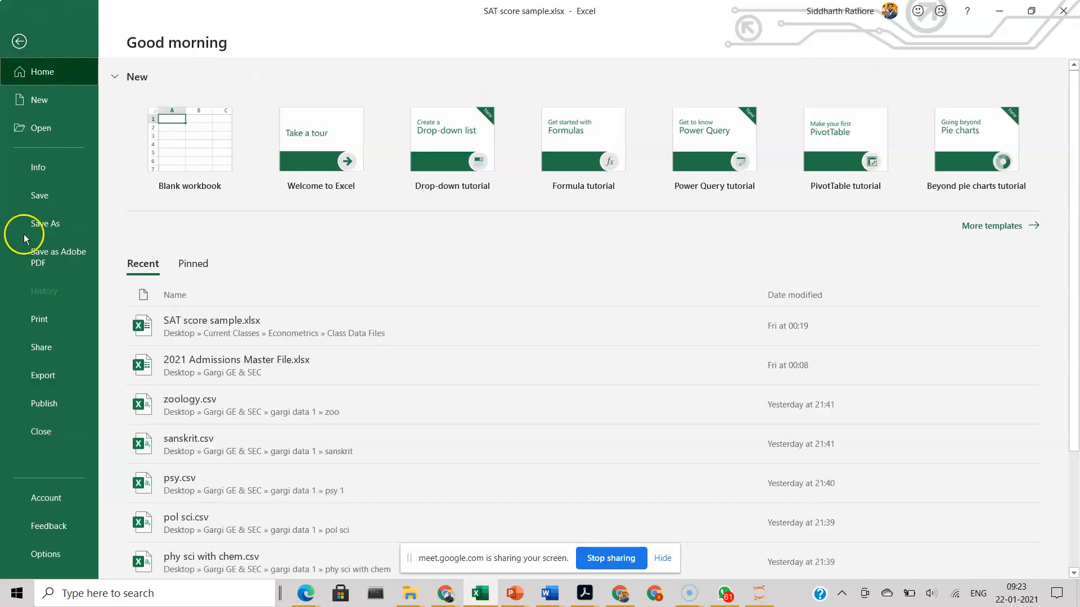
pyautogui.click(50, 556)
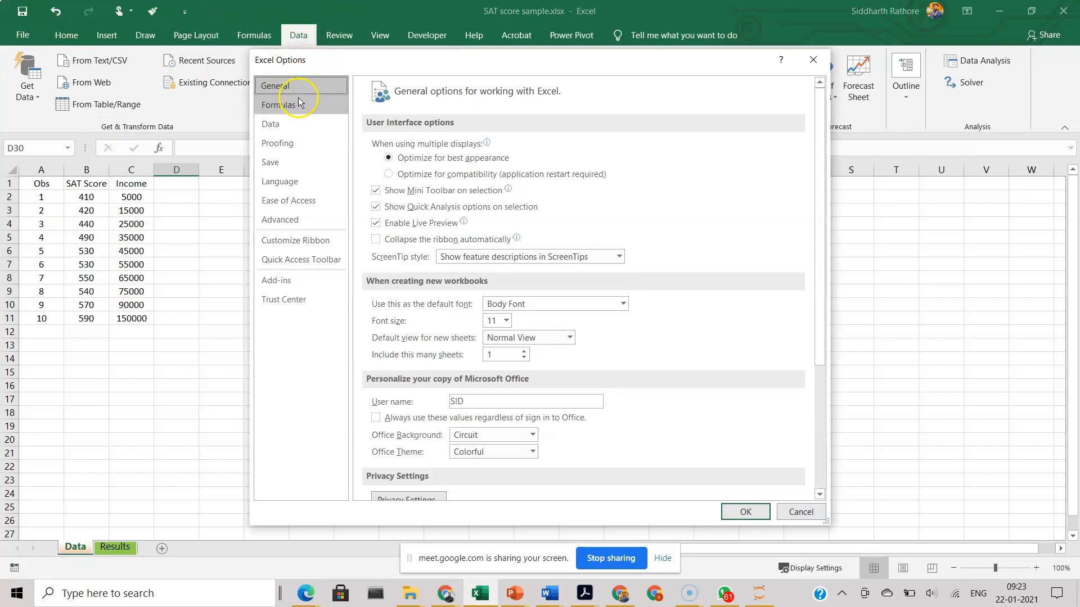
pyautogui.click(298, 286)
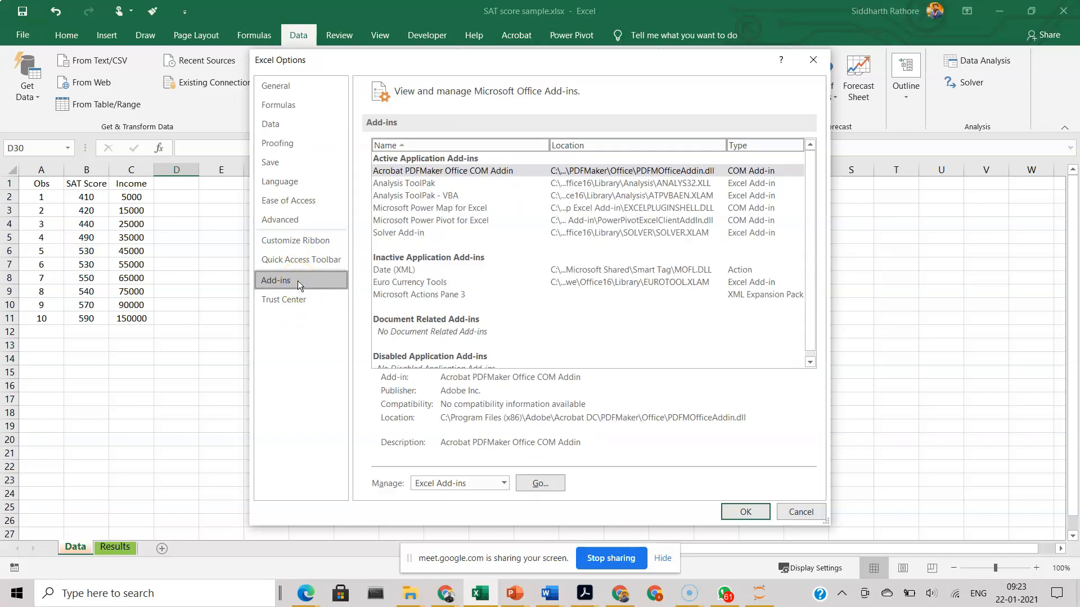
pyautogui.click(296, 279)
pyautogui.click(504, 483)
pyautogui.click(377, 409)
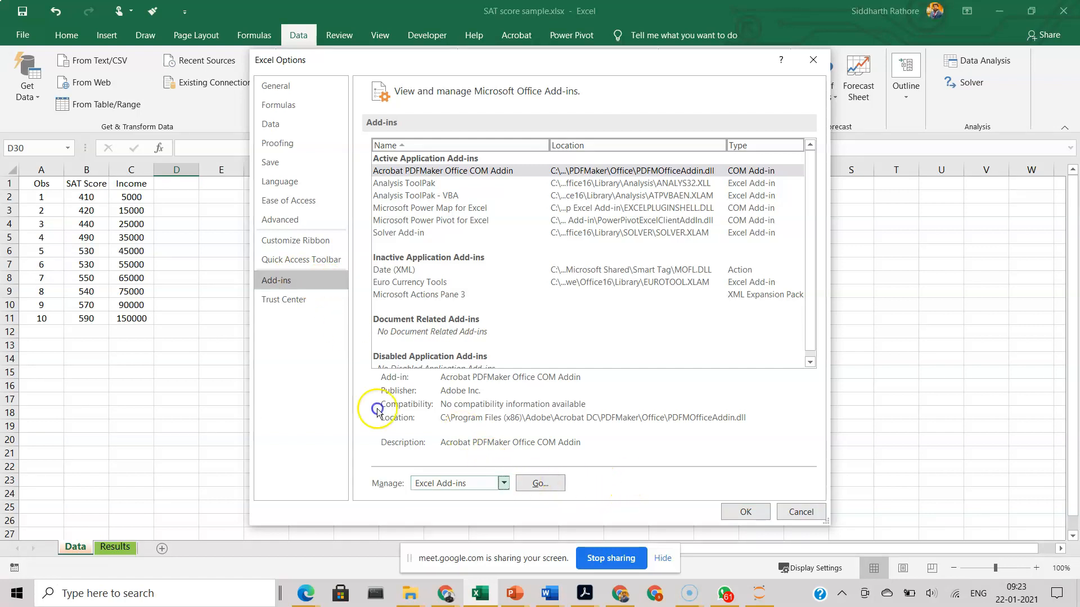
pyautogui.click(531, 485)
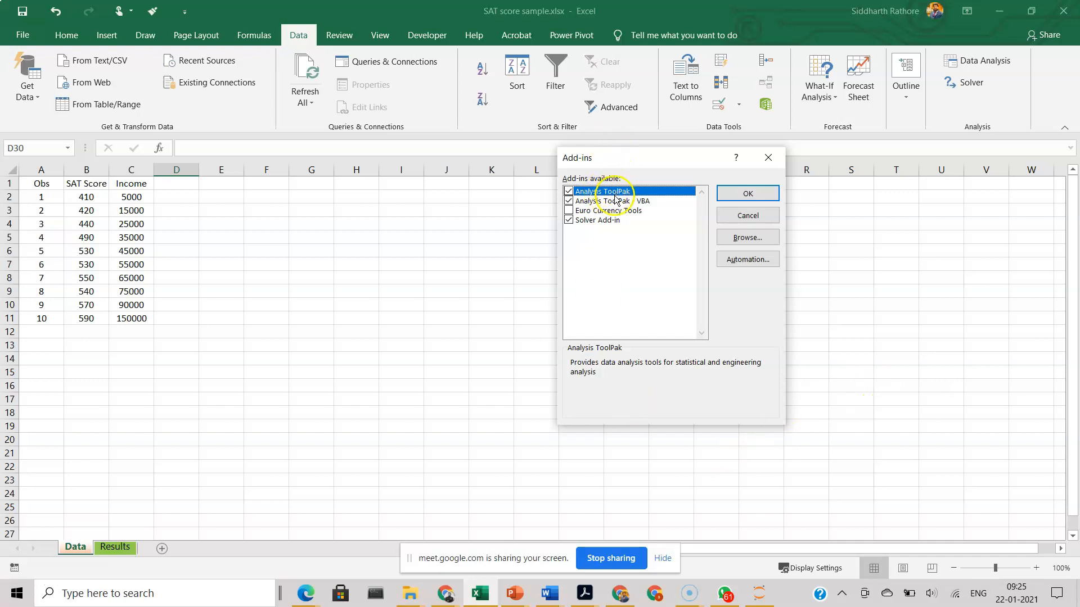
pyautogui.click(766, 194)
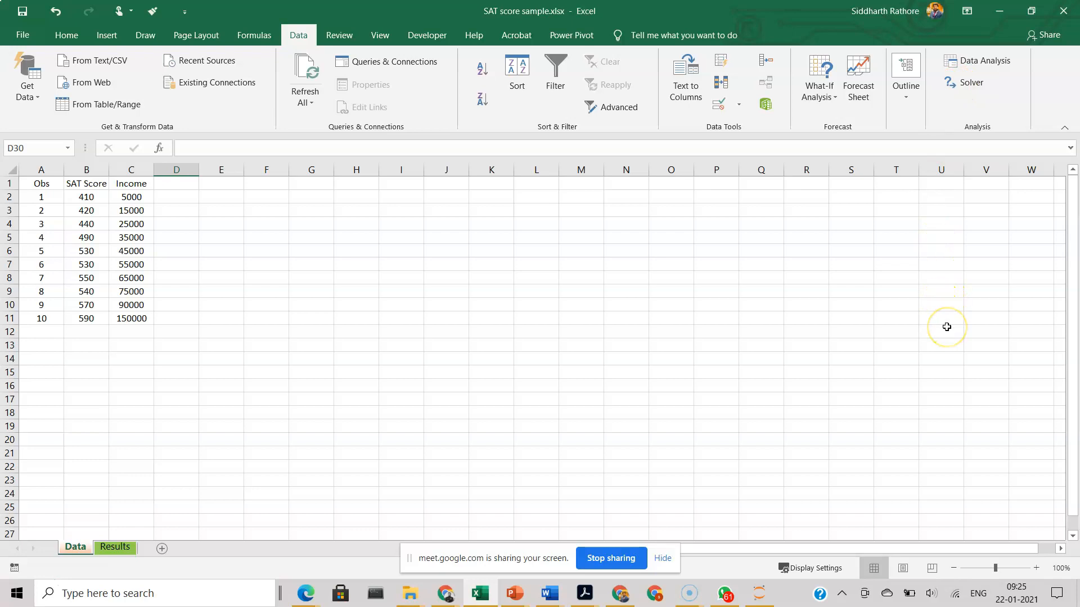
# Step: Switch to the U.C.-Davis help page in Chrome and read the instructions for adding the Data Analysis Toolpack, then return to Excel
pyautogui.hotkey('alt', 'Tab')
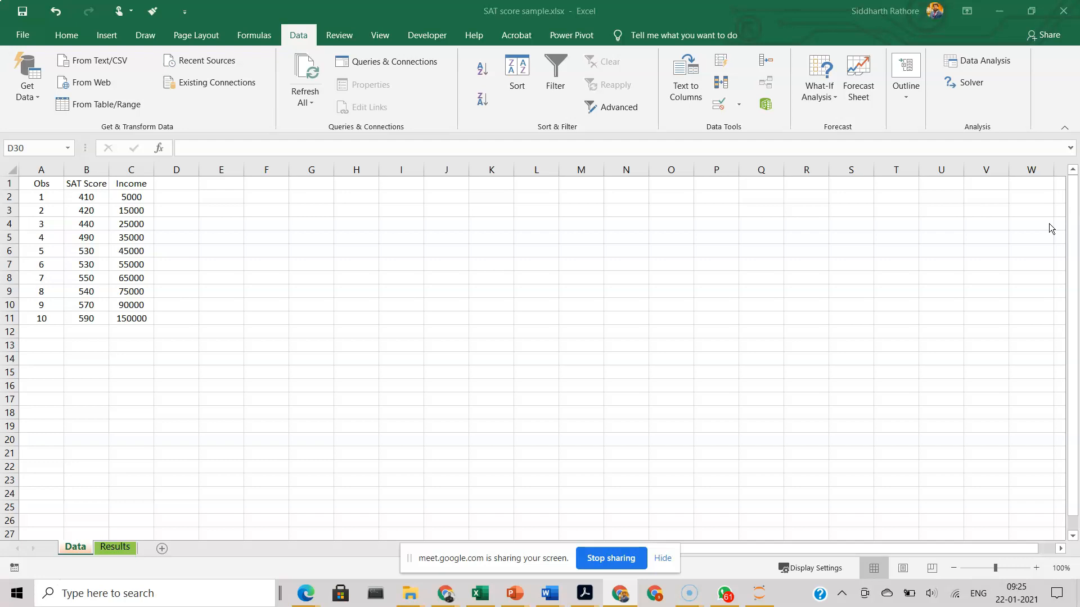
pyautogui.click(444, 595)
pyautogui.hotkey('alt', 'Tab')
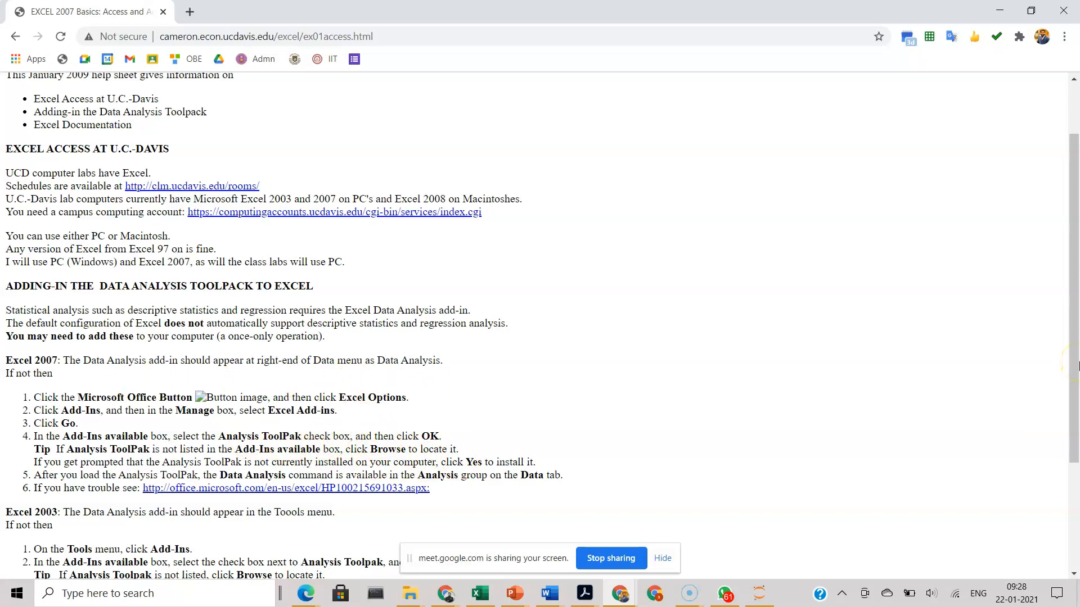
pyautogui.scroll(1, 743, 303)
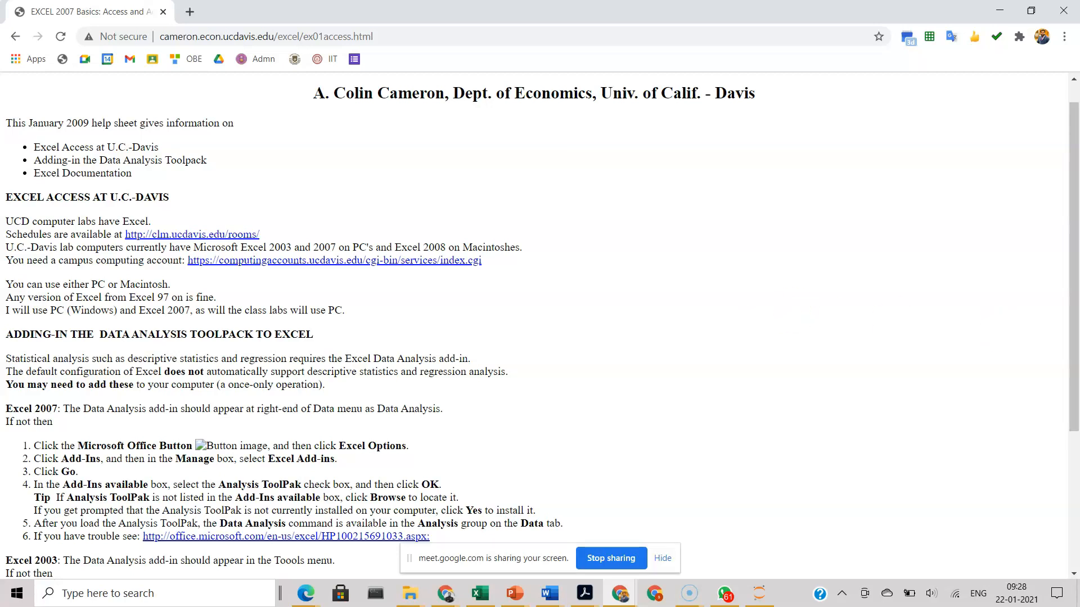
pyautogui.moveTo(1073, 440); pyautogui.dragTo(1073, 529)
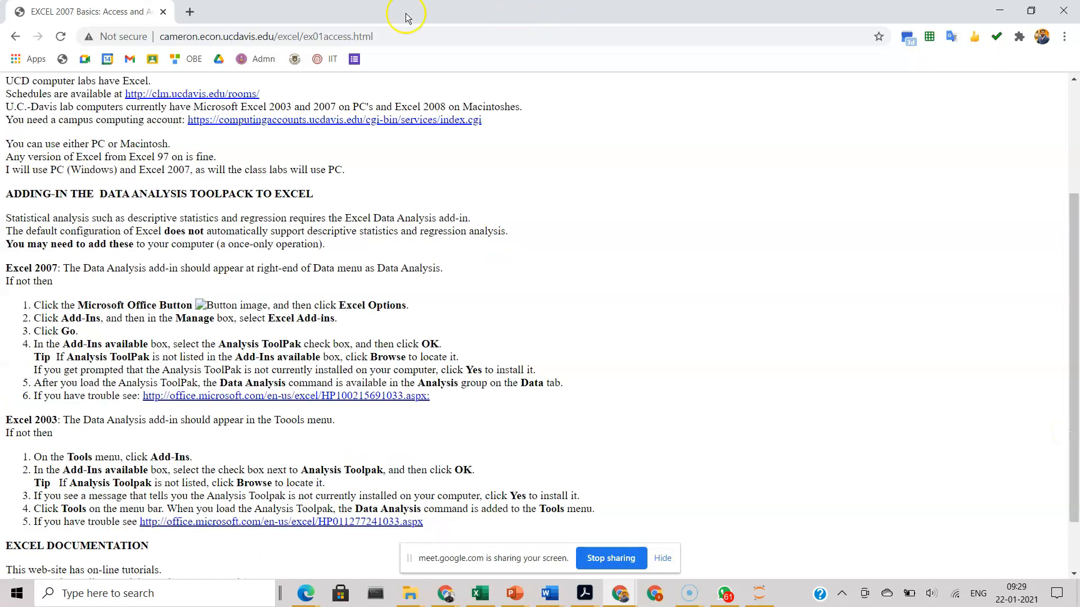
pyautogui.click(124, 8)
pyautogui.click(132, 8)
pyautogui.moveTo(139, 8); pyautogui.dragTo(1079, 34)
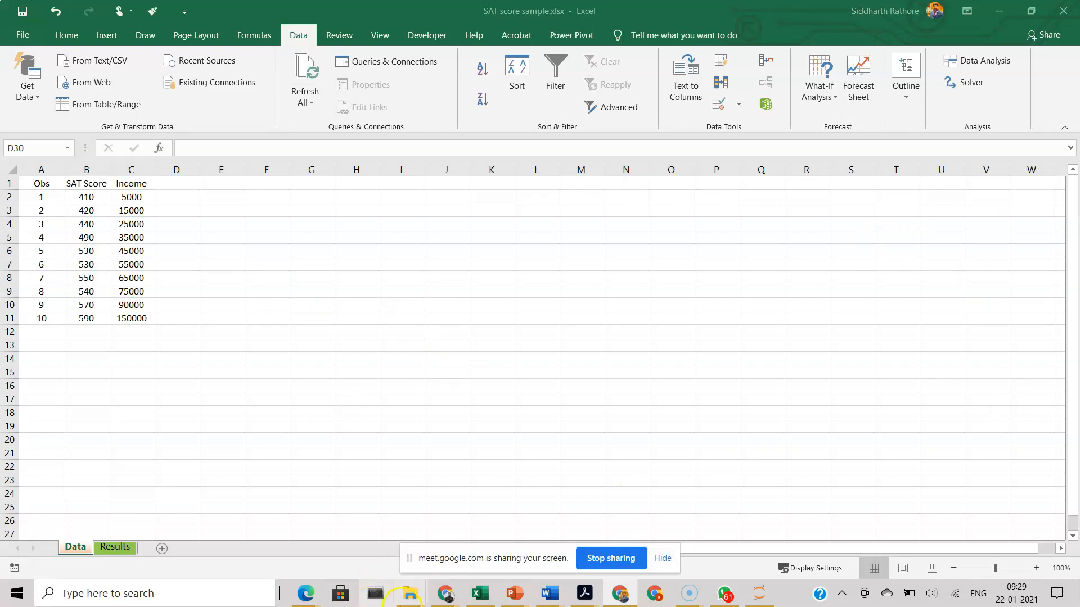
# Step: Examine the regression summary, ANOVA table, residual output and income plots on the Results sheet
pyautogui.click(119, 547)
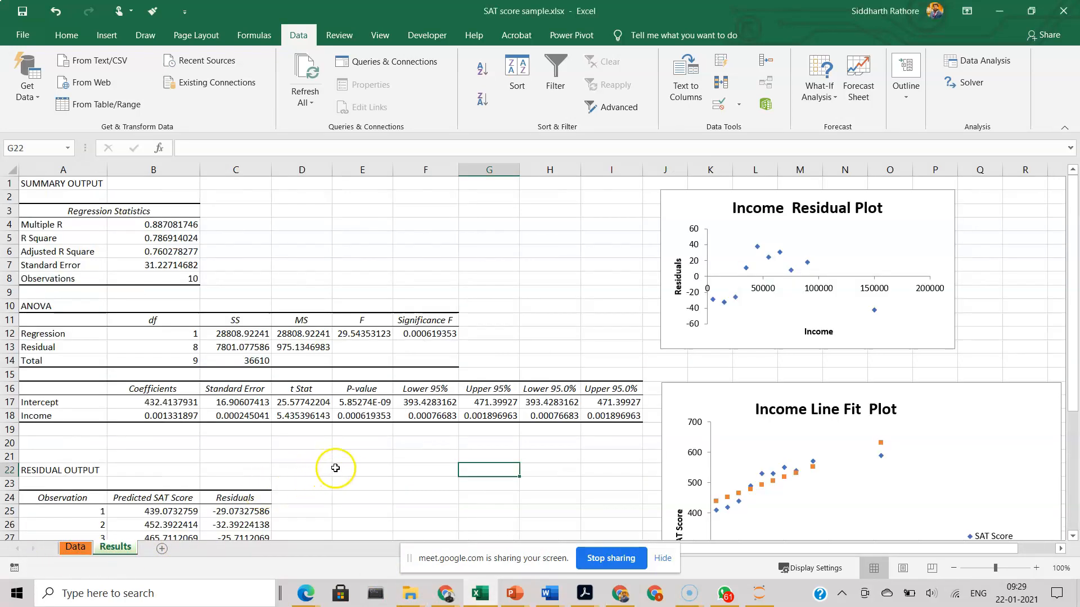
pyautogui.scroll(-4, 337, 467)
pyautogui.scroll(-3, 342, 466)
pyautogui.scroll(7, 342, 467)
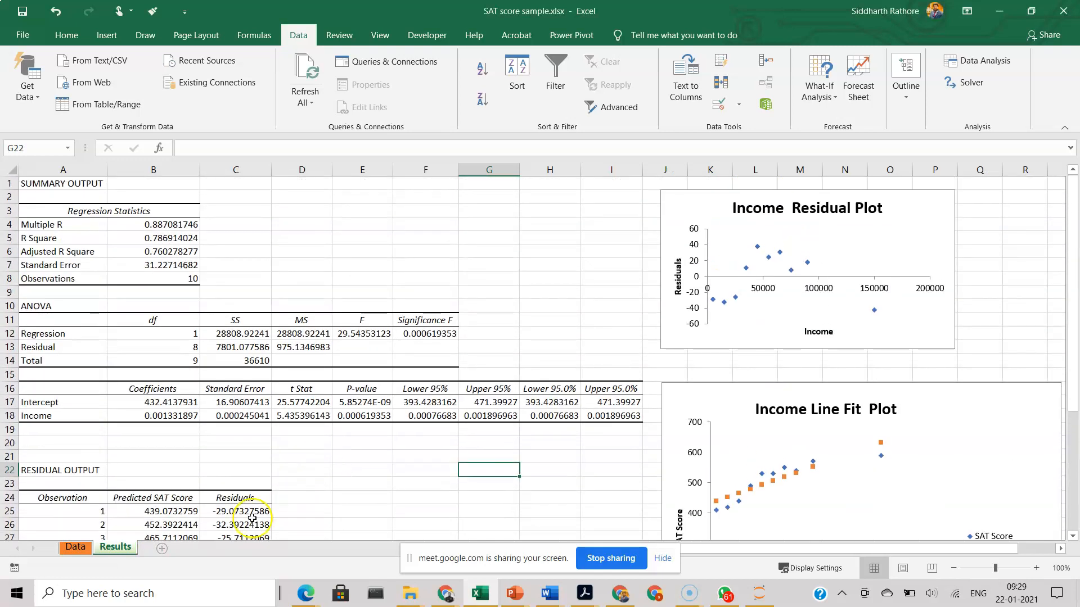
# Step: Return to the Data sheet and open the Regression tool from the Data Analysis tools
pyautogui.click(75, 548)
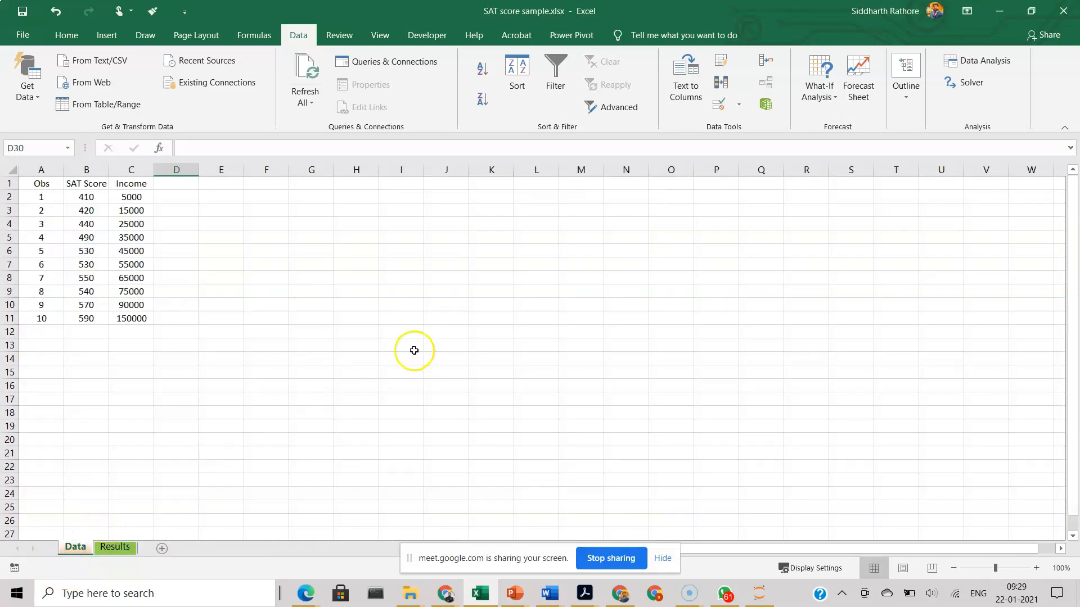
pyautogui.click(991, 65)
pyautogui.scroll(-2, 623, 287)
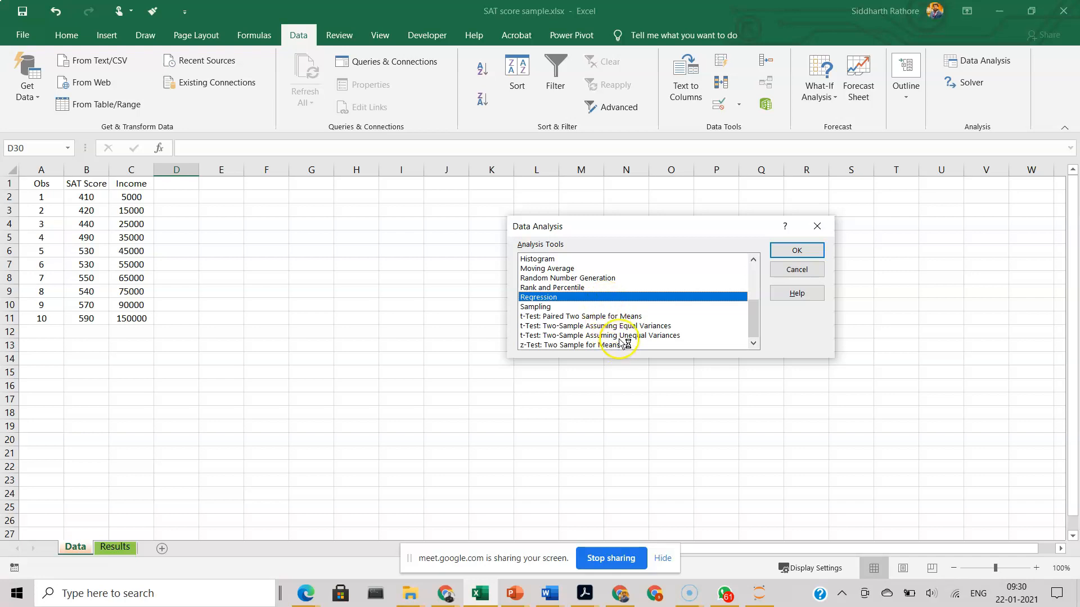
pyautogui.scroll(2, 602, 321)
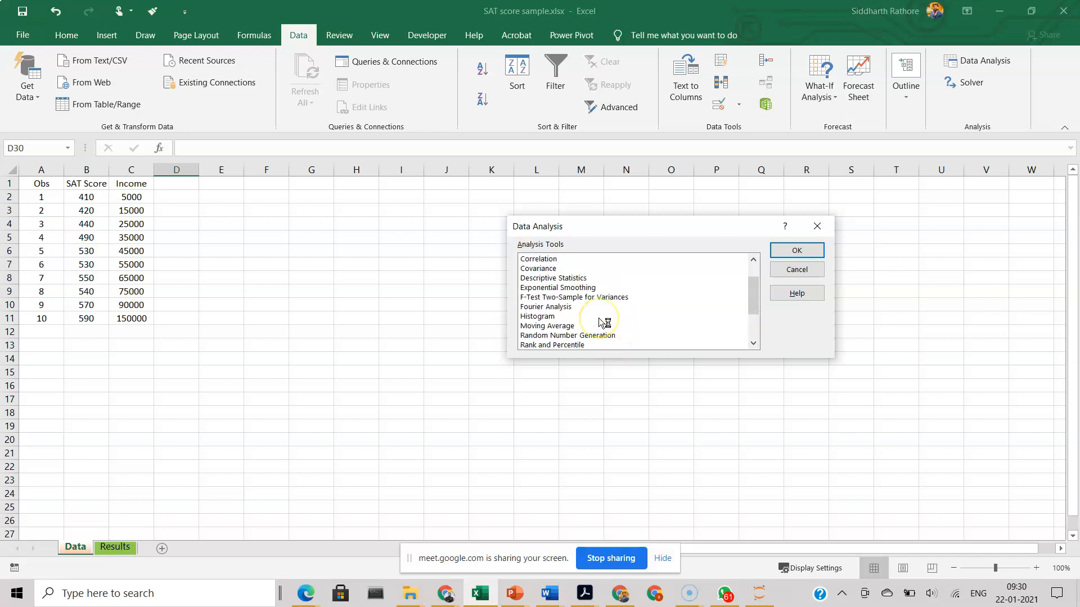
pyautogui.scroll(1, 600, 319)
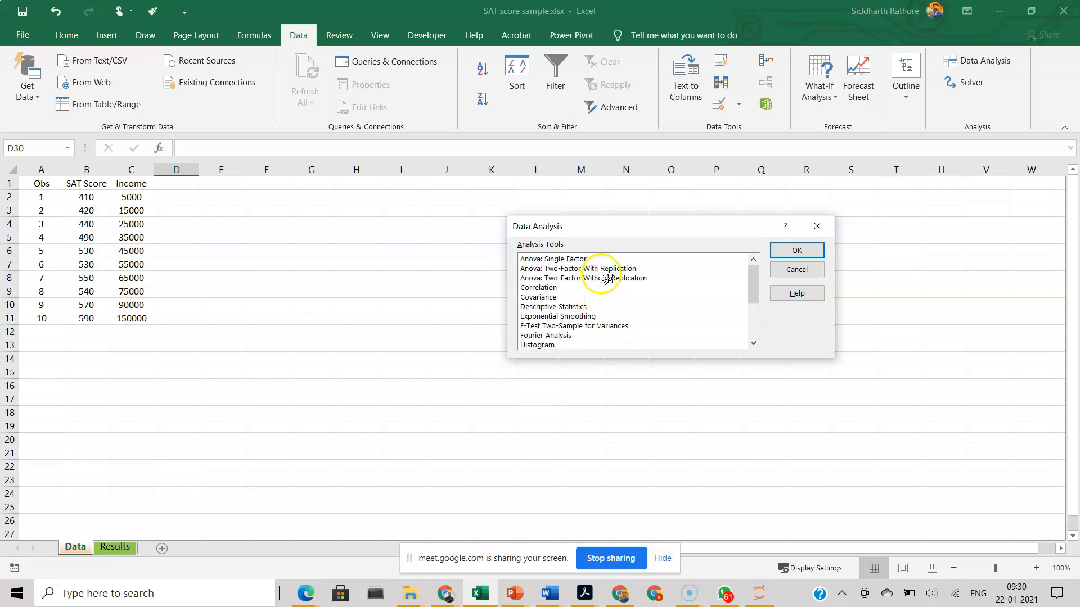
pyautogui.scroll(-3, 618, 310)
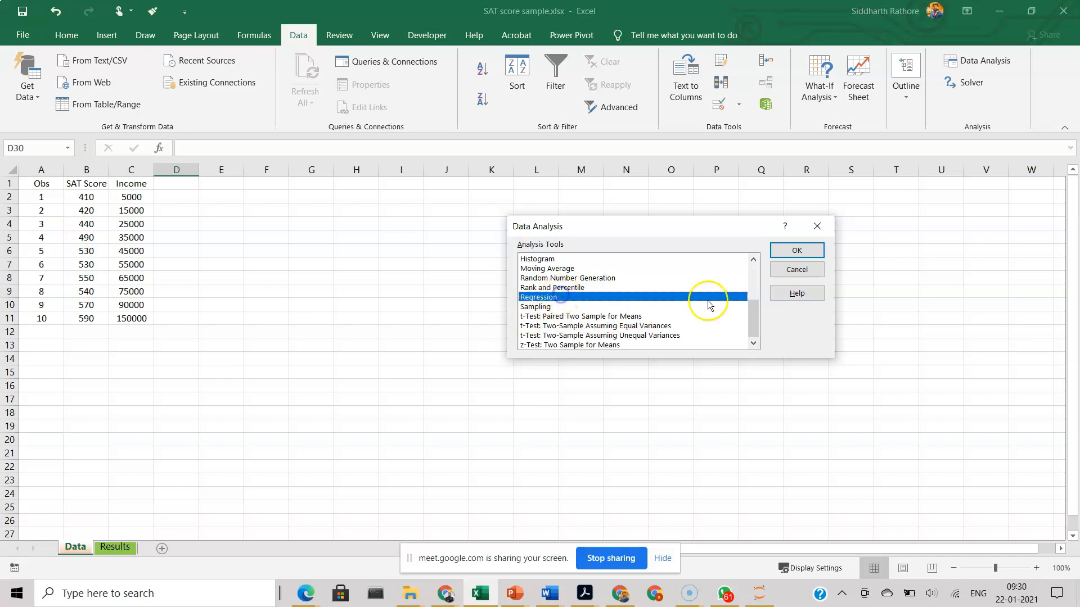
pyautogui.click(803, 252)
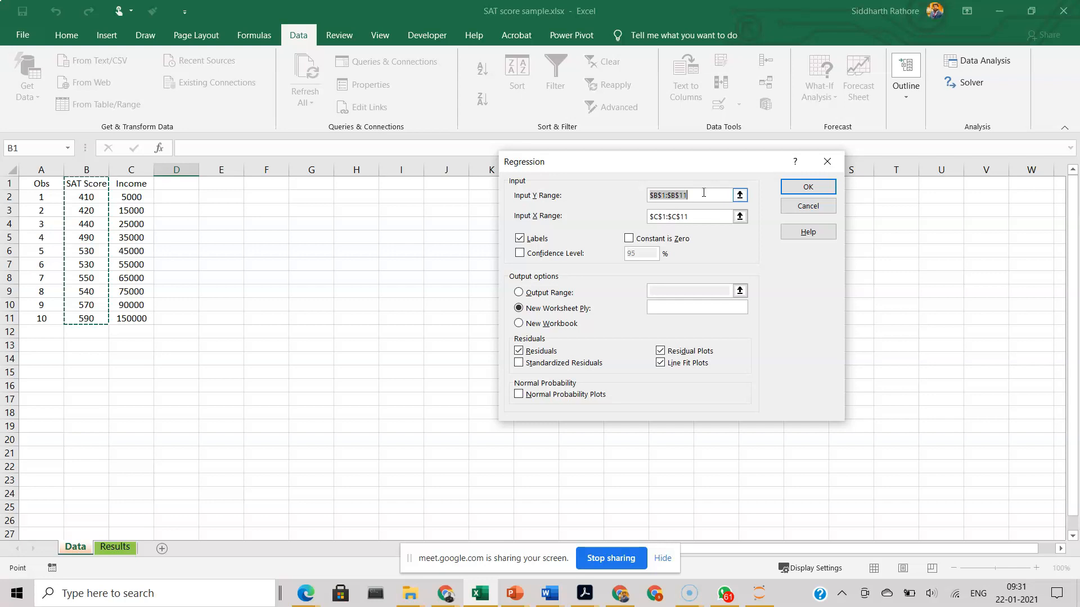
# Step: Set the regression's Y range to the SAT Score column B1:B11 and its X range to the Income column C1:C11
pyautogui.click(739, 196)
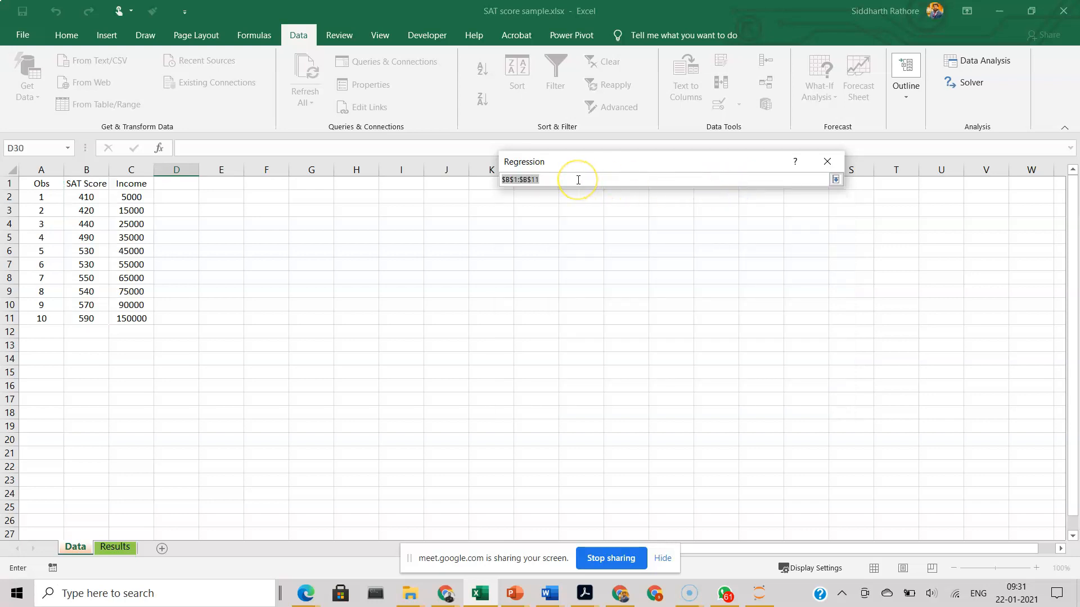
pyautogui.moveTo(97, 184); pyautogui.dragTo(92, 320)
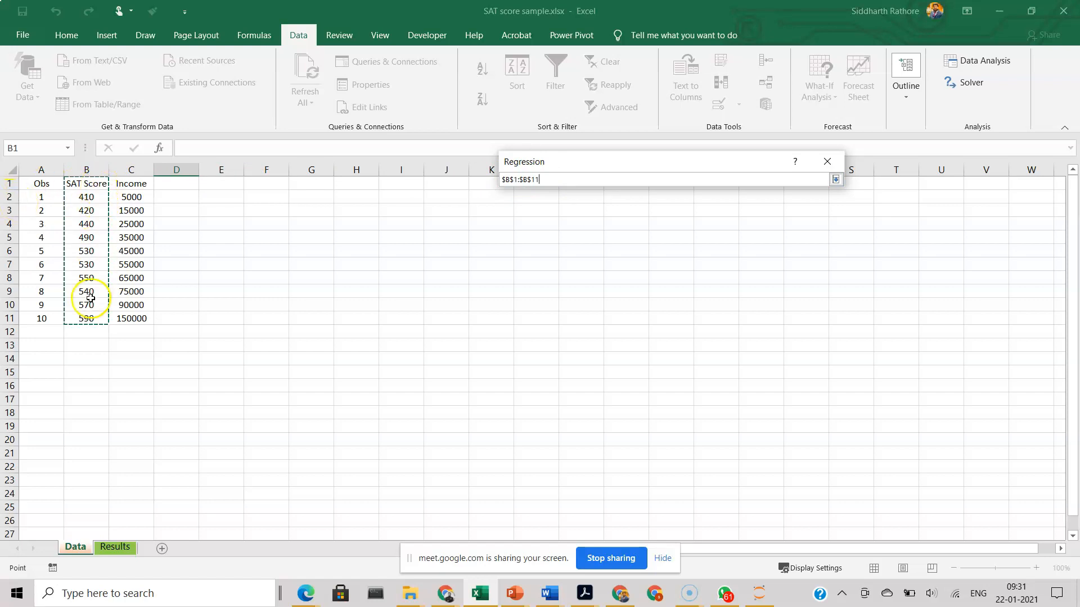
pyautogui.click(837, 179)
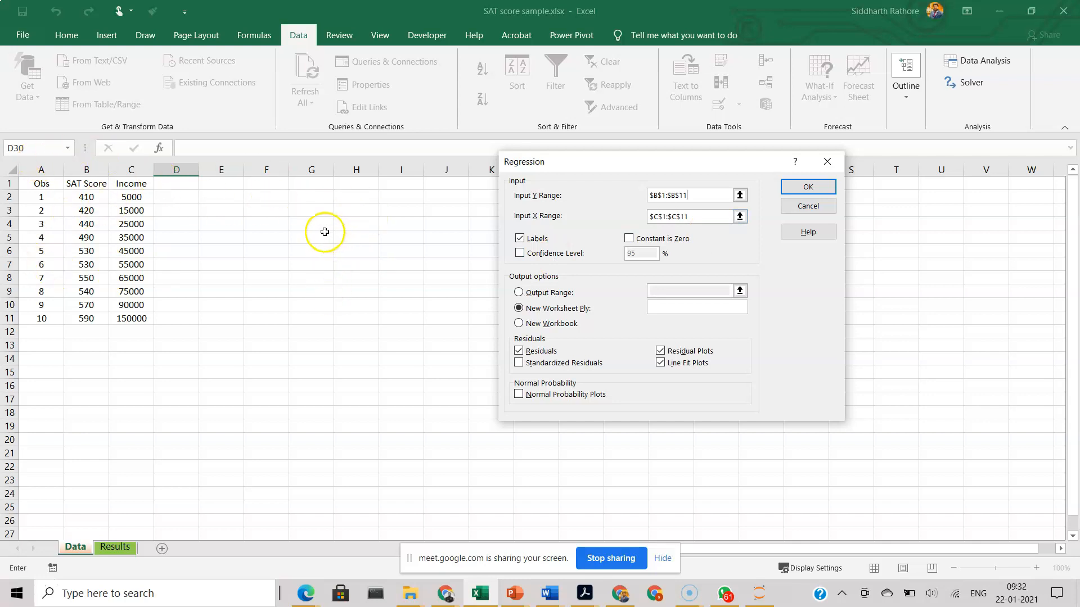
pyautogui.click(741, 218)
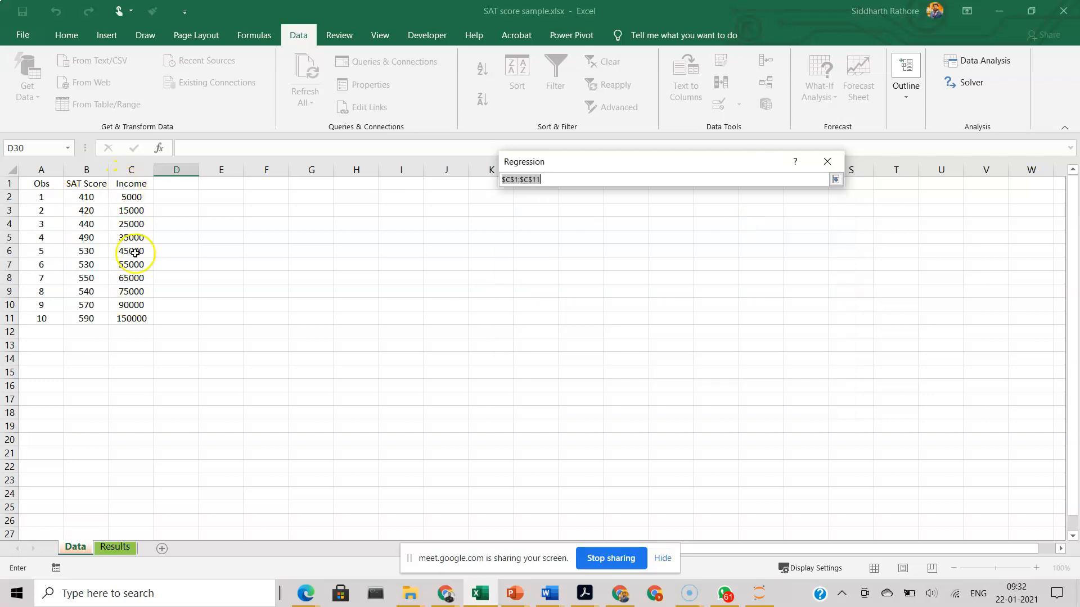
pyautogui.moveTo(128, 182); pyautogui.dragTo(133, 192)
pyautogui.moveTo(141, 282); pyautogui.dragTo(138, 322)
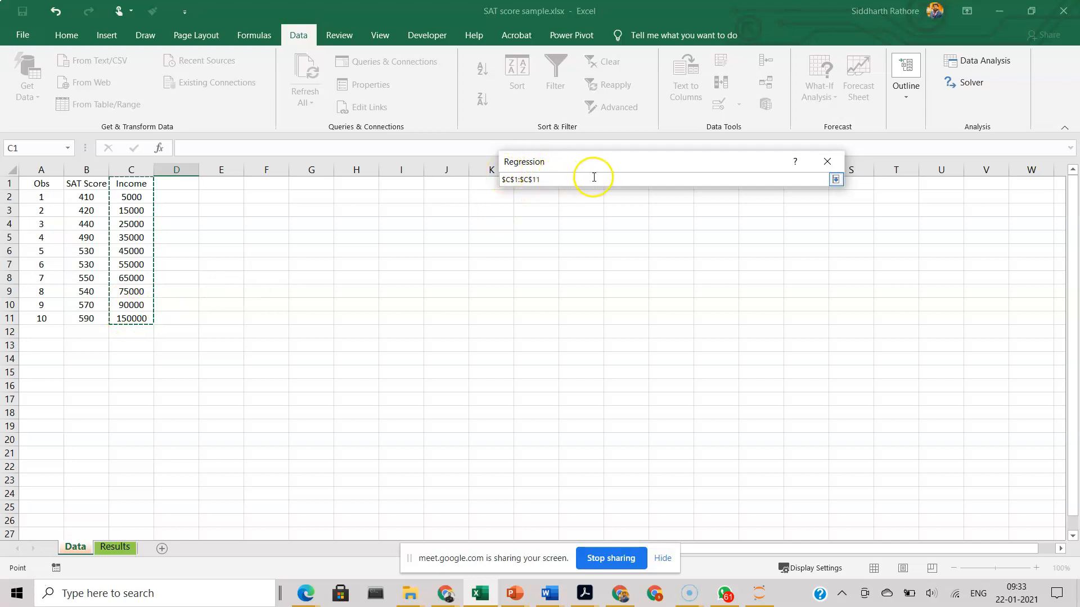
pyautogui.click(835, 179)
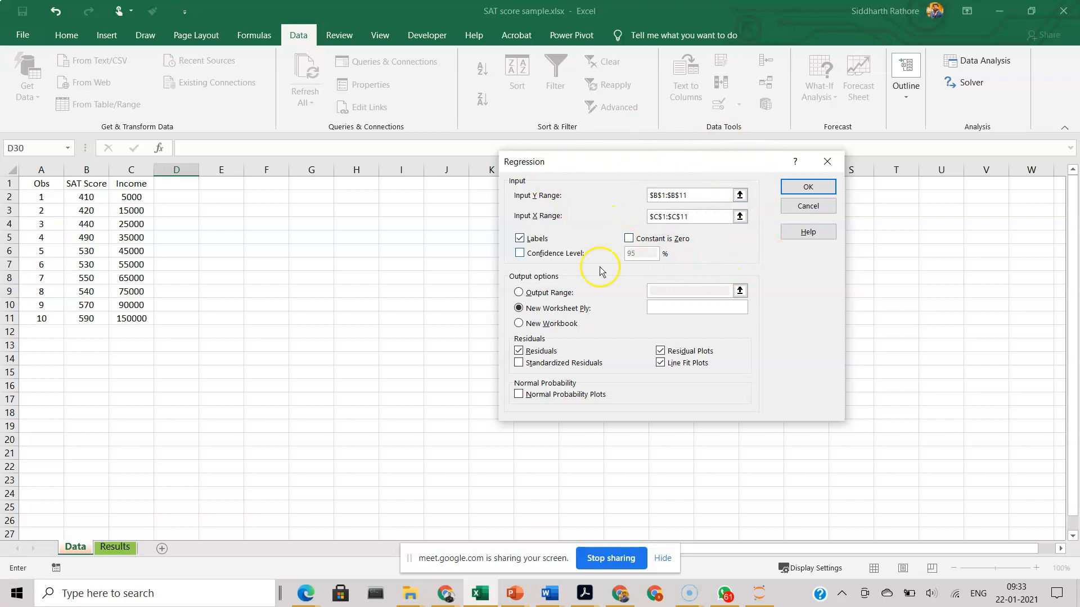
# Step: Run the regression to a new worksheet with Labels enabled and Confidence Level off
pyautogui.click(518, 257)
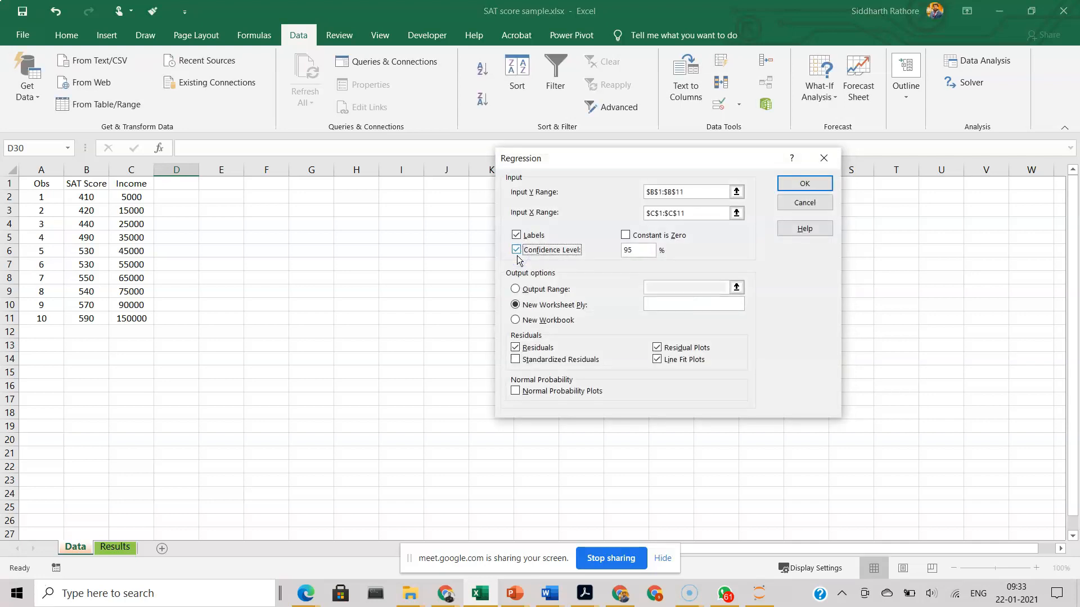
pyautogui.click(518, 254)
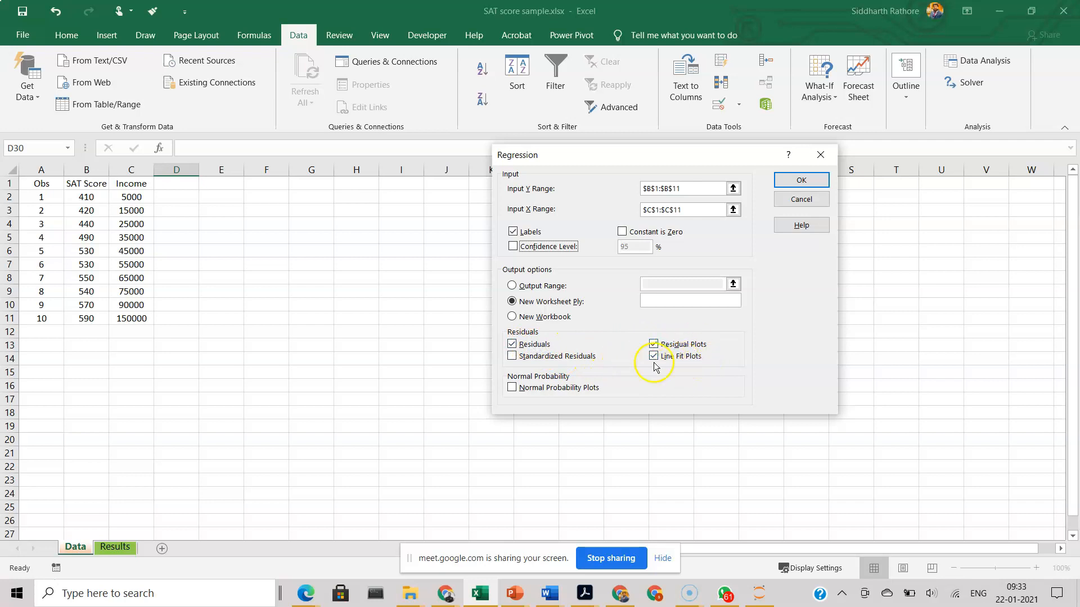
pyautogui.click(790, 185)
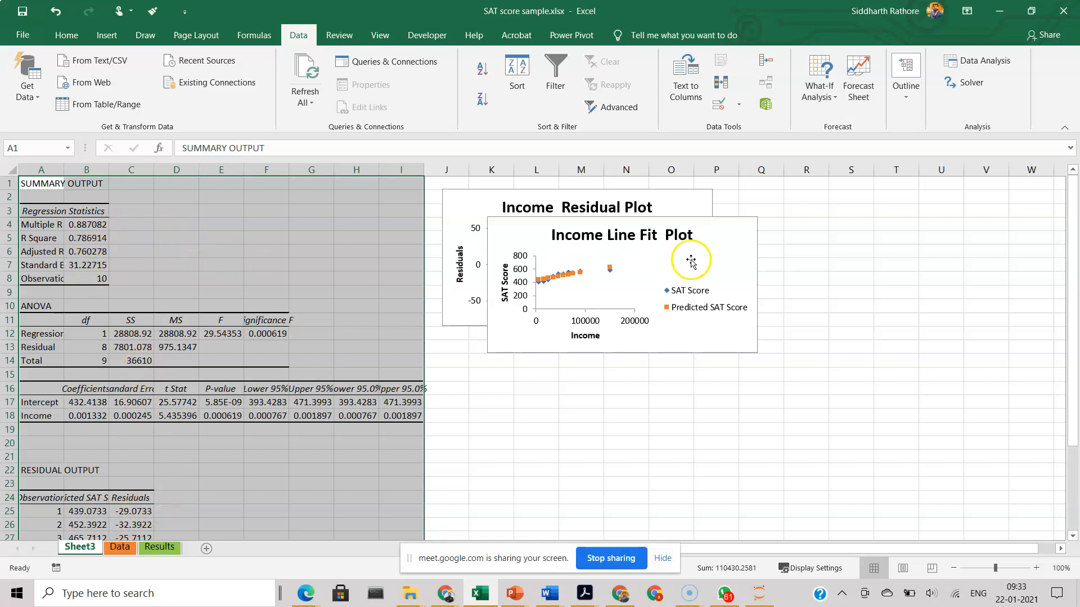
# Step: Separate the two overlapping charts, placing the Income Residual Plot above the Income Line Fit Plot, away from the output tables
pyautogui.moveTo(690, 260); pyautogui.dragTo(886, 409)
pyautogui.click(684, 249)
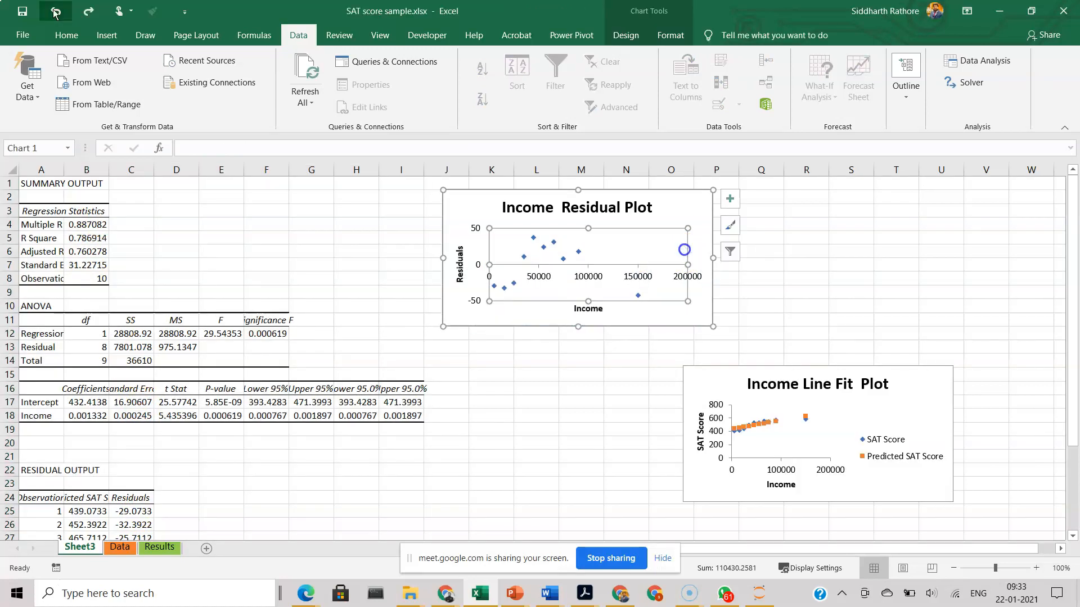
pyautogui.moveTo(686, 206); pyautogui.dragTo(935, 214)
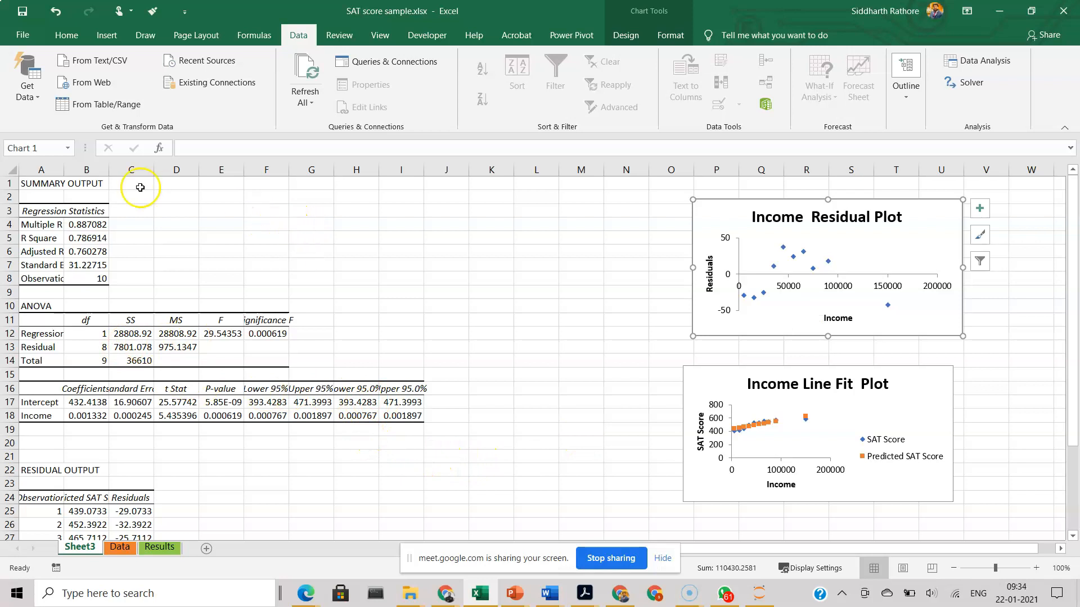
# Step: Fit the widths of columns A and B to their contents and look over the residual output
pyautogui.doubleClick(109, 169)
pyautogui.doubleClick(63, 169)
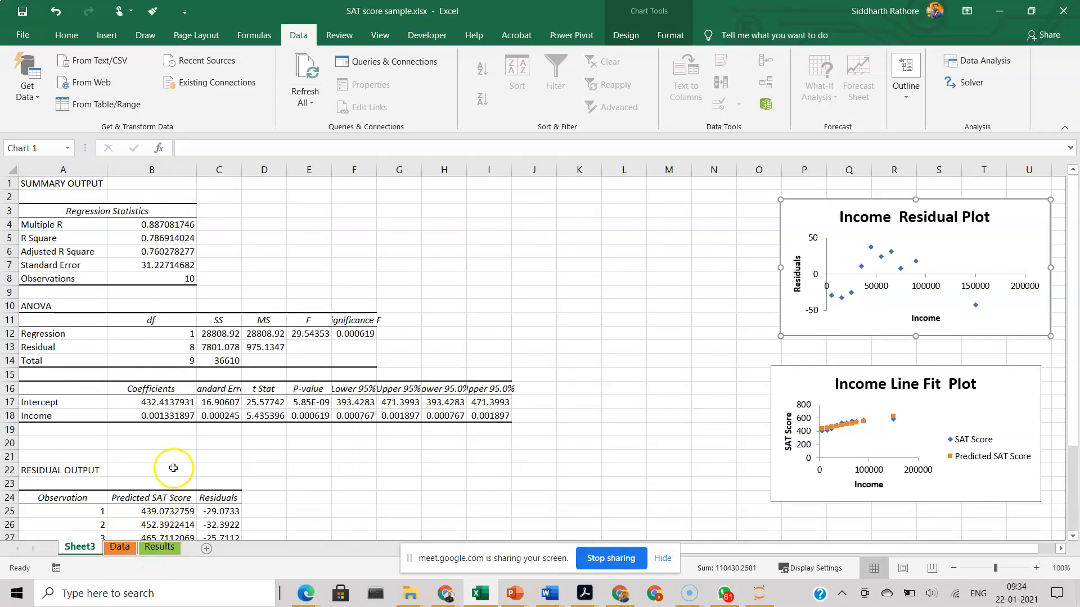
pyautogui.scroll(-5, 175, 467)
pyautogui.scroll(4, 168, 419)
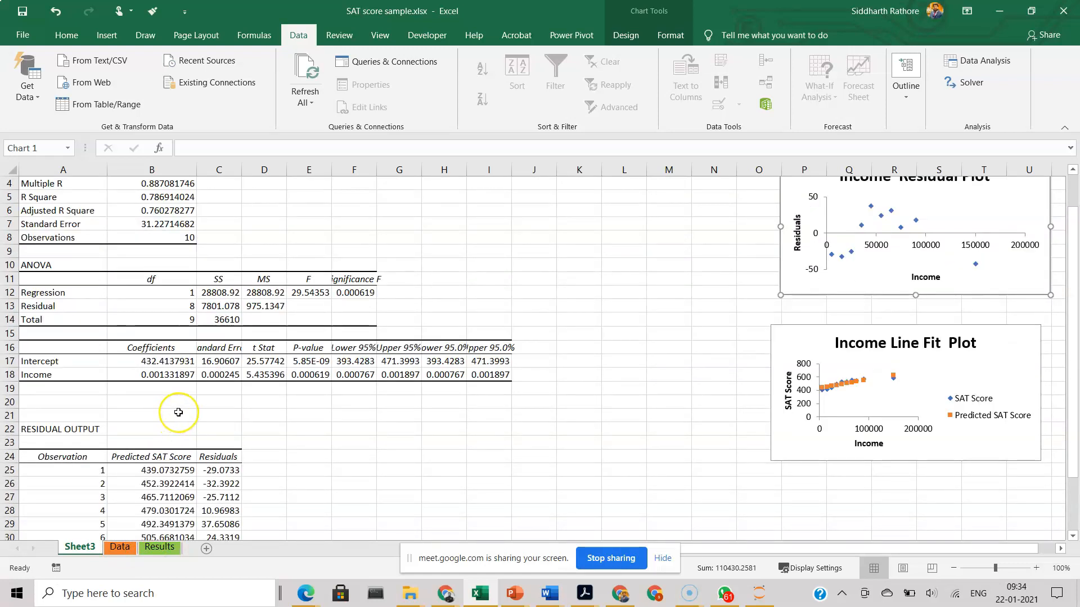
pyautogui.scroll(-3, 171, 416)
pyautogui.scroll(4, 316, 391)
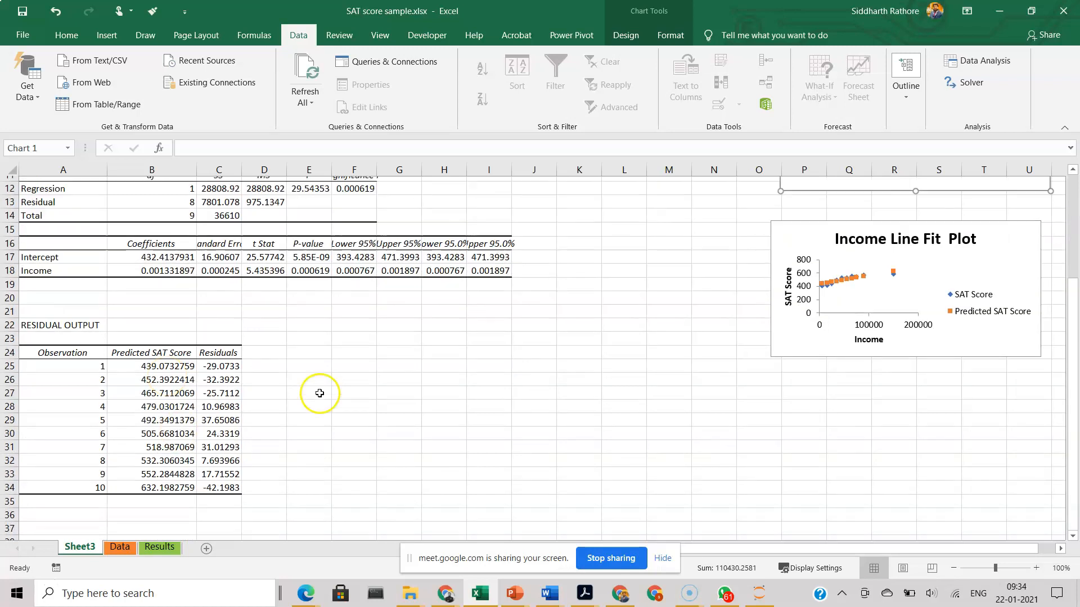
pyautogui.click(119, 548)
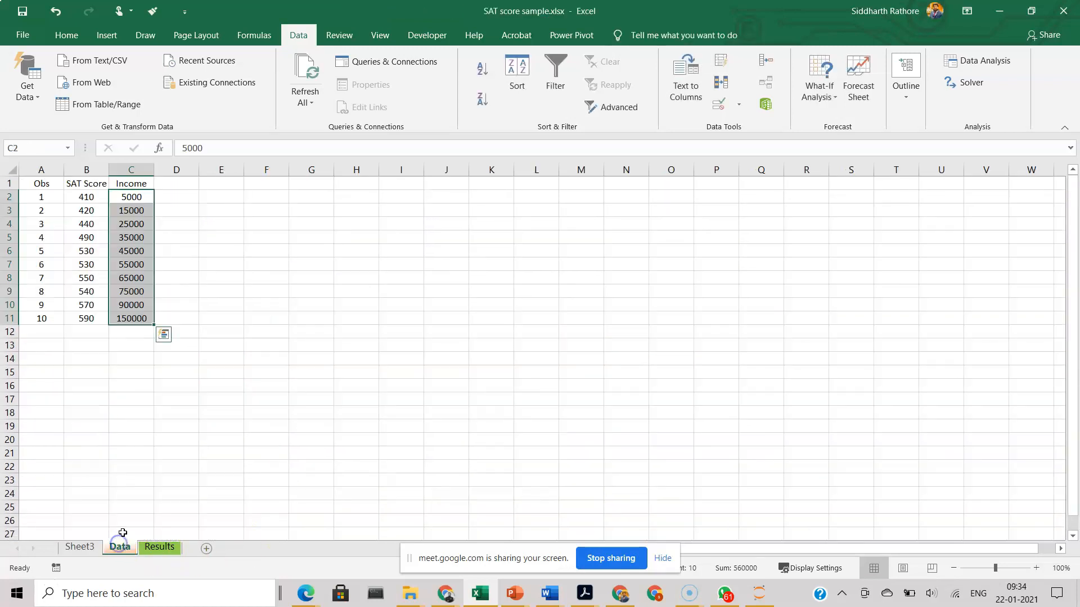
pyautogui.click(968, 60)
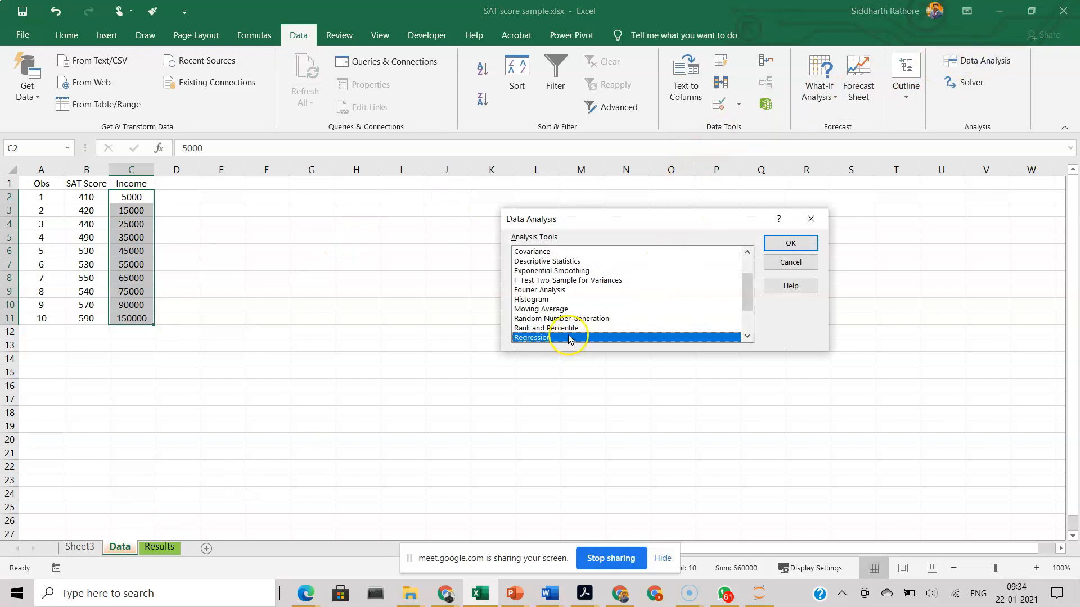
pyautogui.click(782, 242)
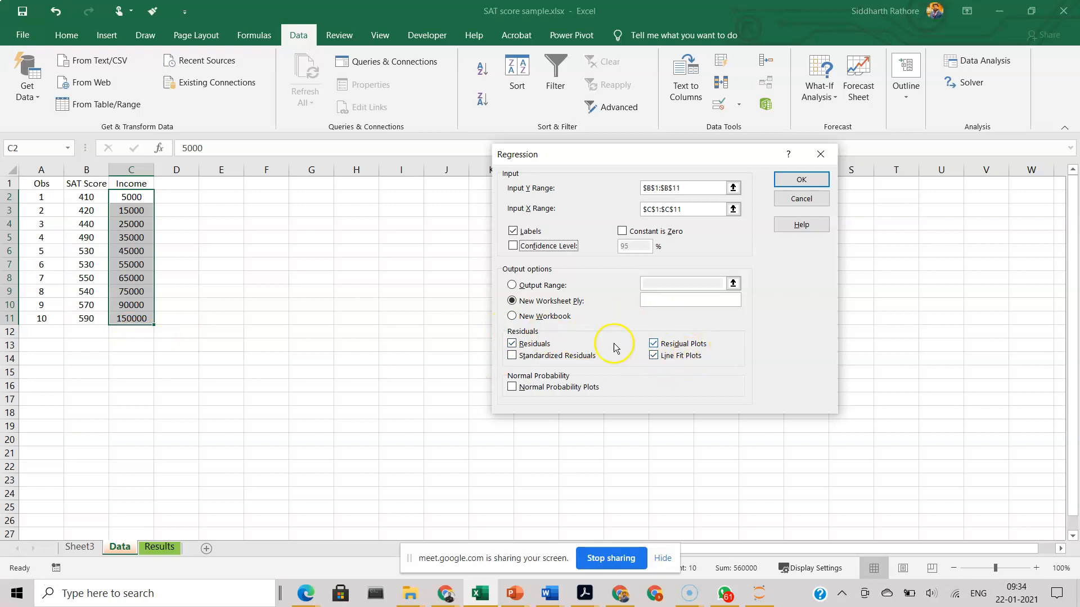
pyautogui.click(733, 281)
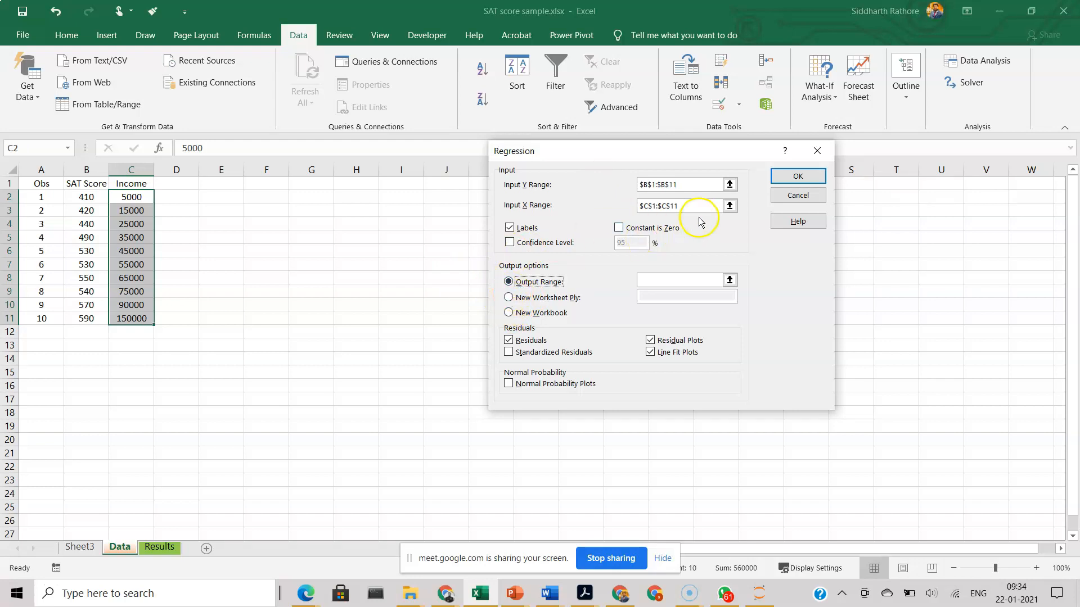
pyautogui.click(789, 201)
pyautogui.click(818, 209)
pyautogui.click(986, 64)
pyautogui.click(764, 238)
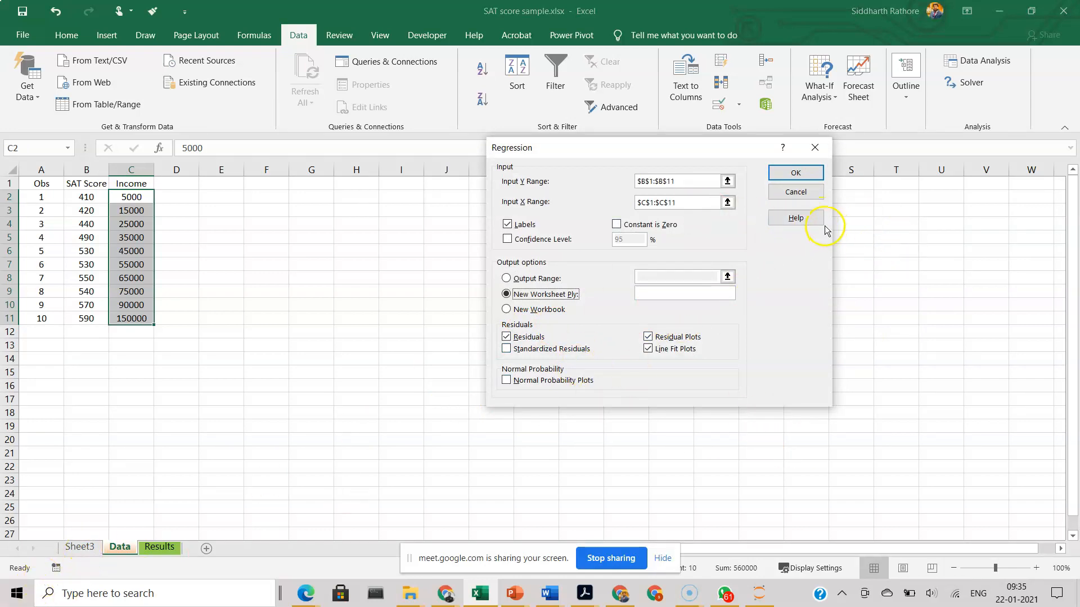
pyautogui.click(804, 192)
pyautogui.click(805, 258)
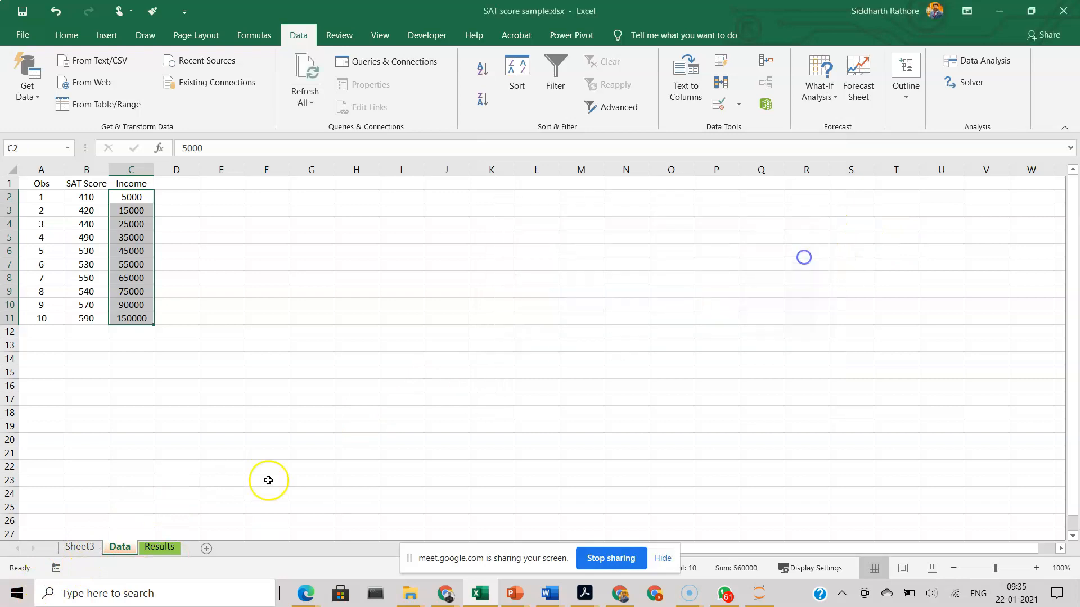
pyautogui.click(81, 547)
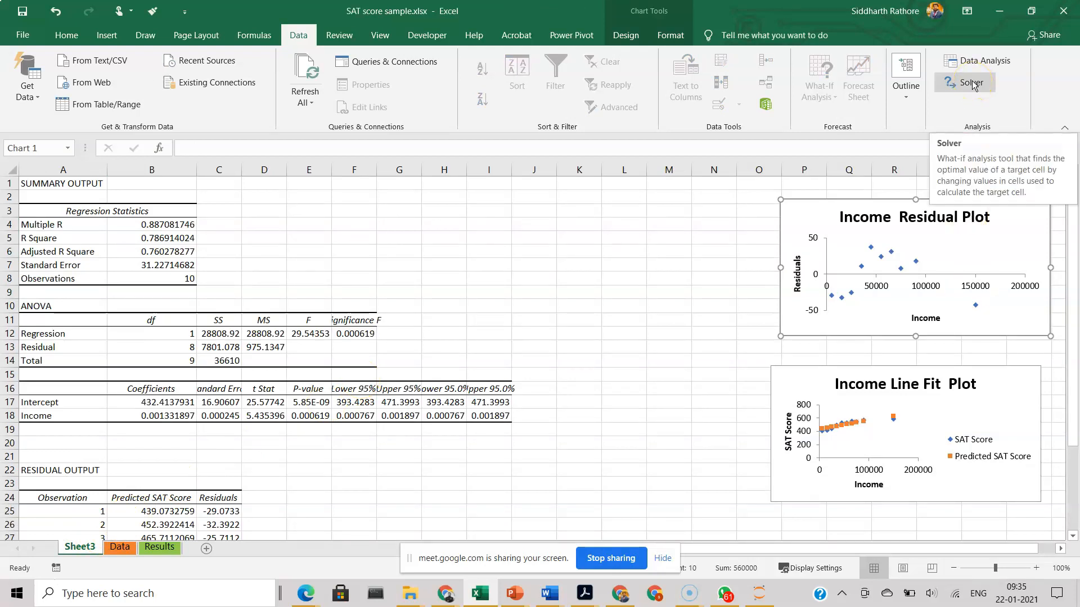
pyautogui.click(120, 547)
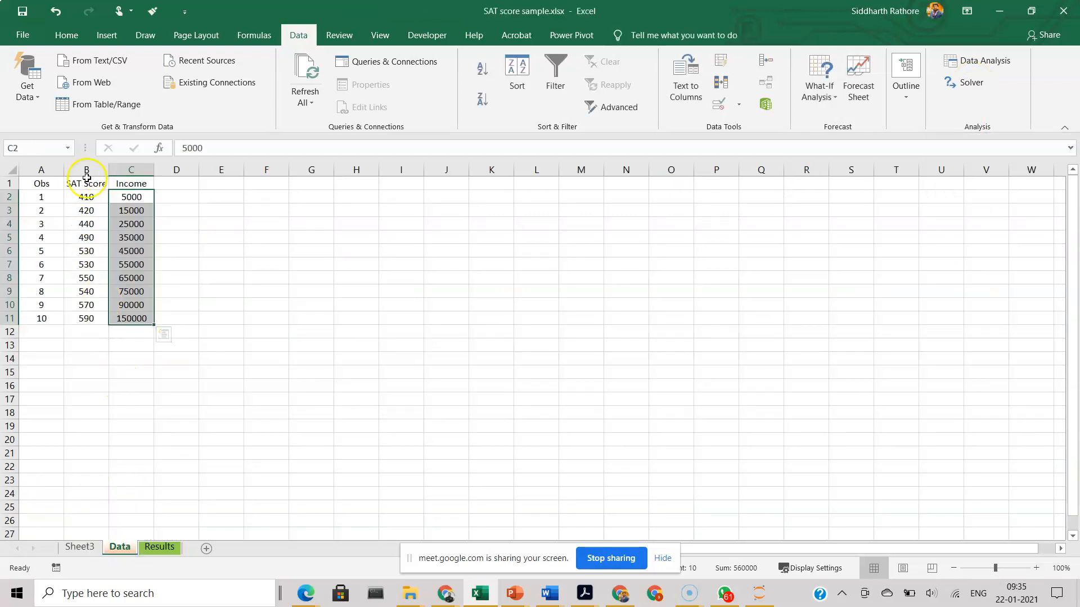
pyautogui.moveTo(131, 183); pyautogui.dragTo(137, 325)
pyautogui.click(728, 182)
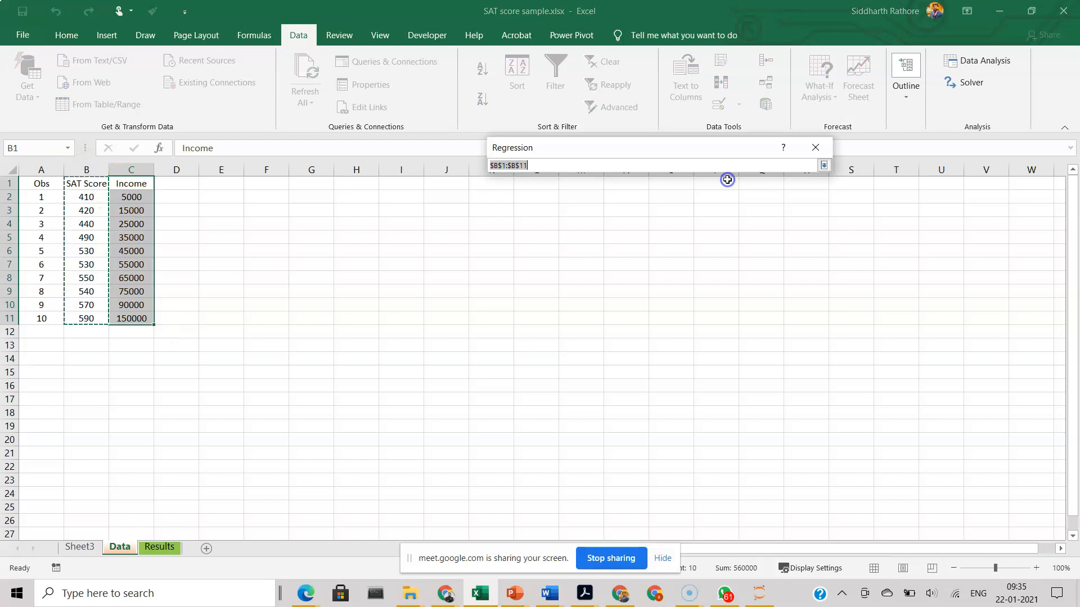
pyautogui.click(92, 181)
pyautogui.moveTo(92, 181); pyautogui.dragTo(85, 318)
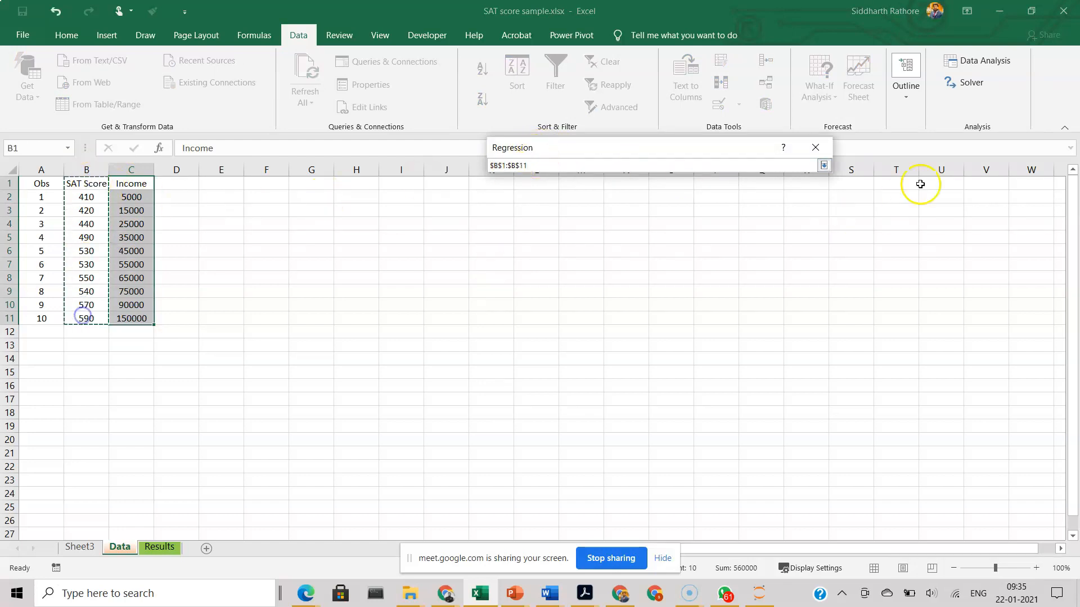
pyautogui.click(823, 165)
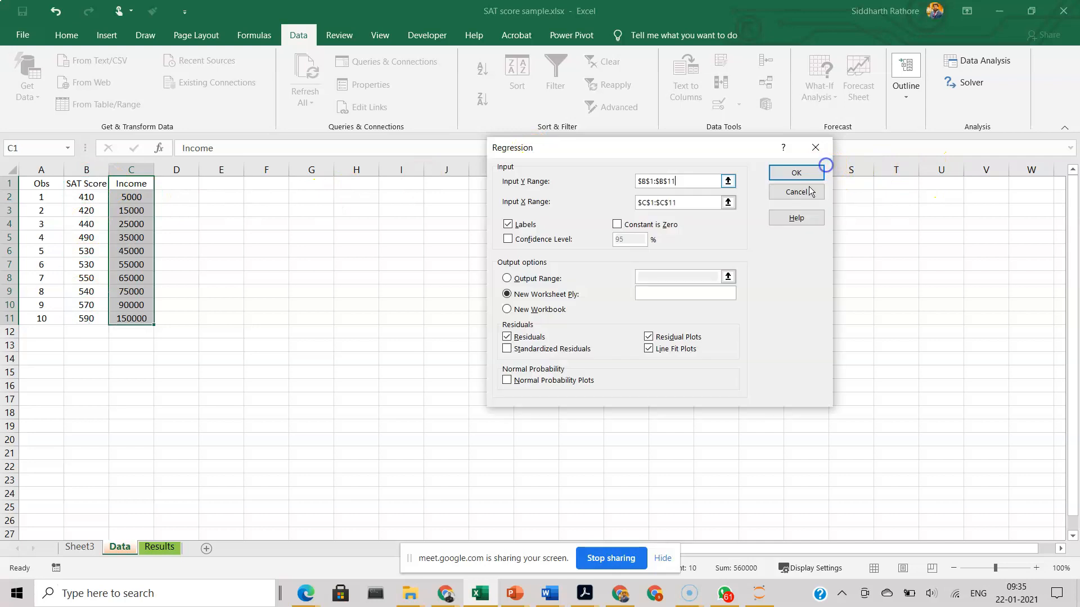
pyautogui.click(730, 206)
pyautogui.moveTo(138, 185); pyautogui.dragTo(125, 318)
pyautogui.click(824, 165)
pyautogui.click(507, 225)
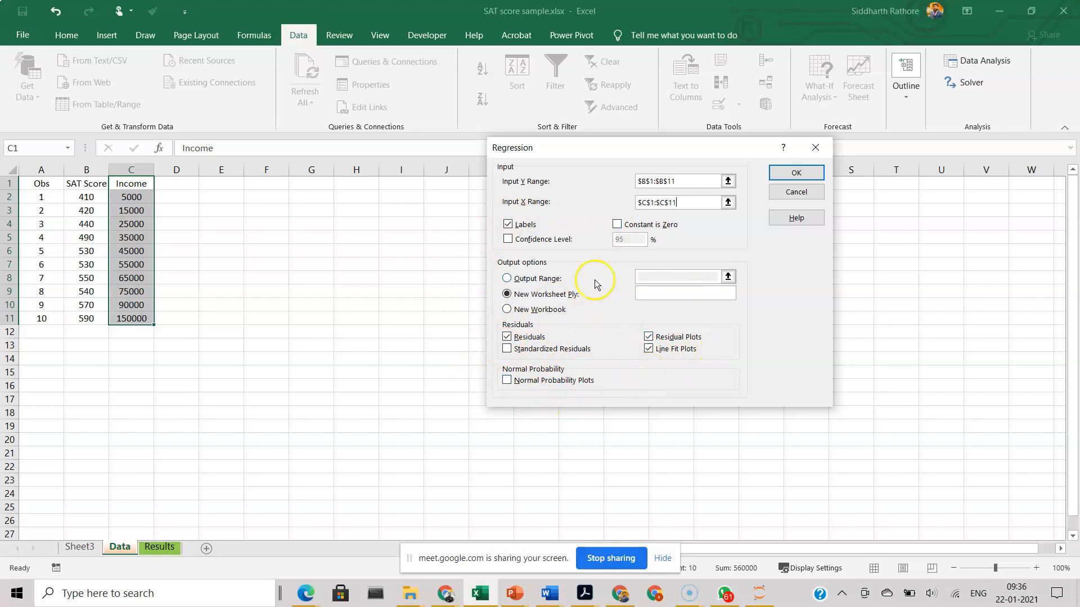
pyautogui.click(813, 192)
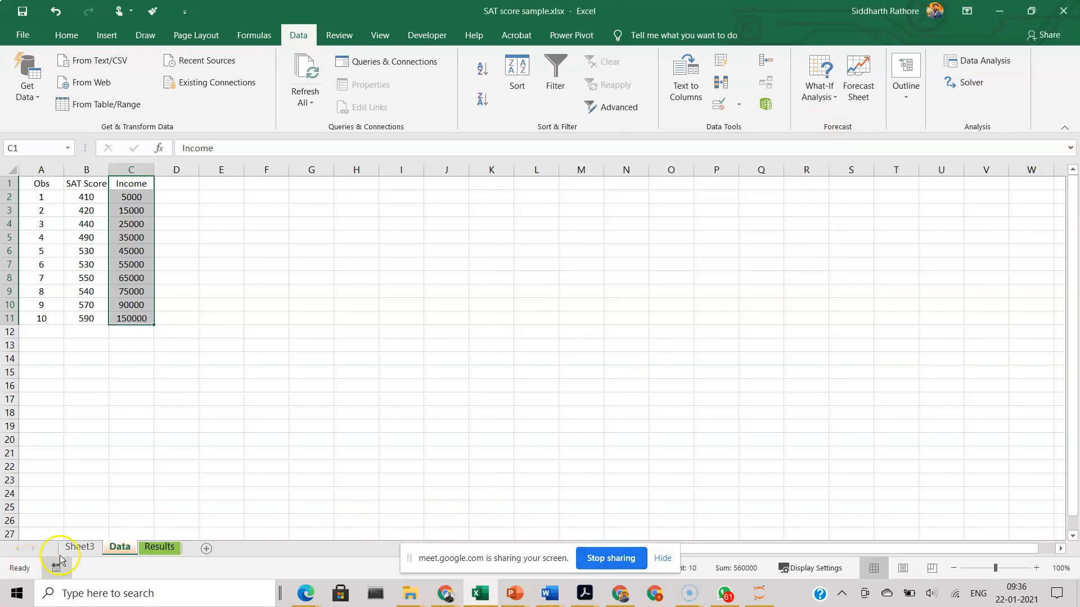
# Step: Fit the widths of columns C through I on Sheet3 to their contents and select the R Square value
pyautogui.click(84, 547)
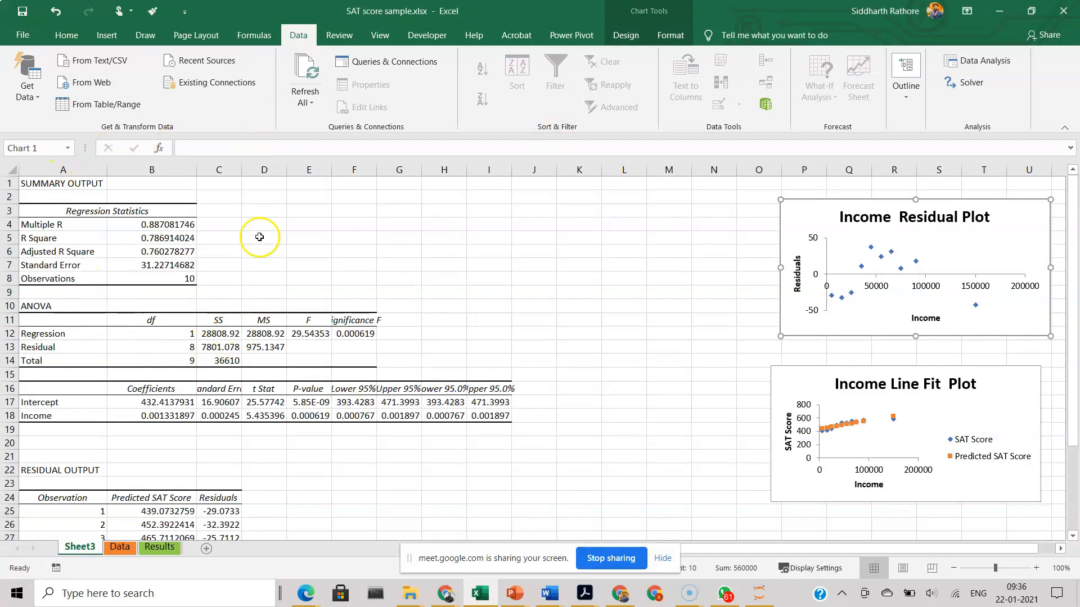
pyautogui.scroll(-2, 275, 264)
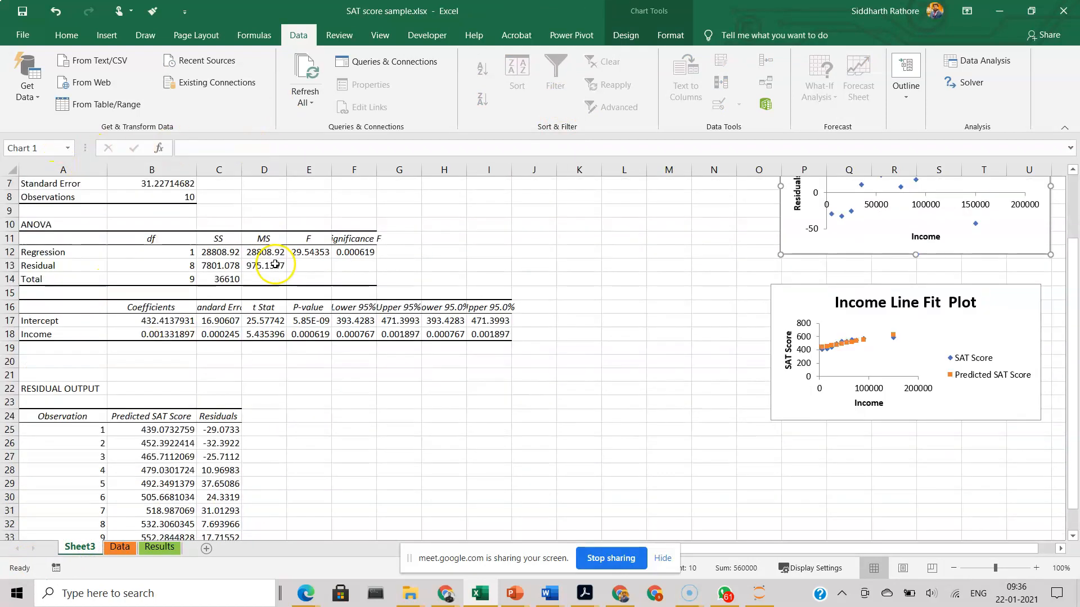
pyautogui.doubleClick(241, 171)
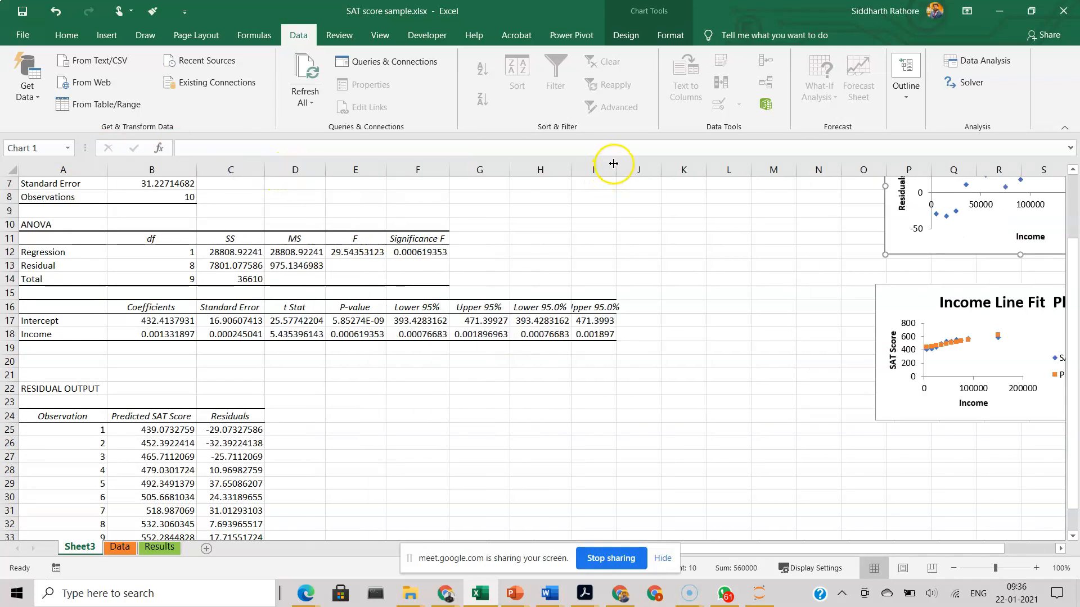
pyautogui.doubleClick(618, 169)
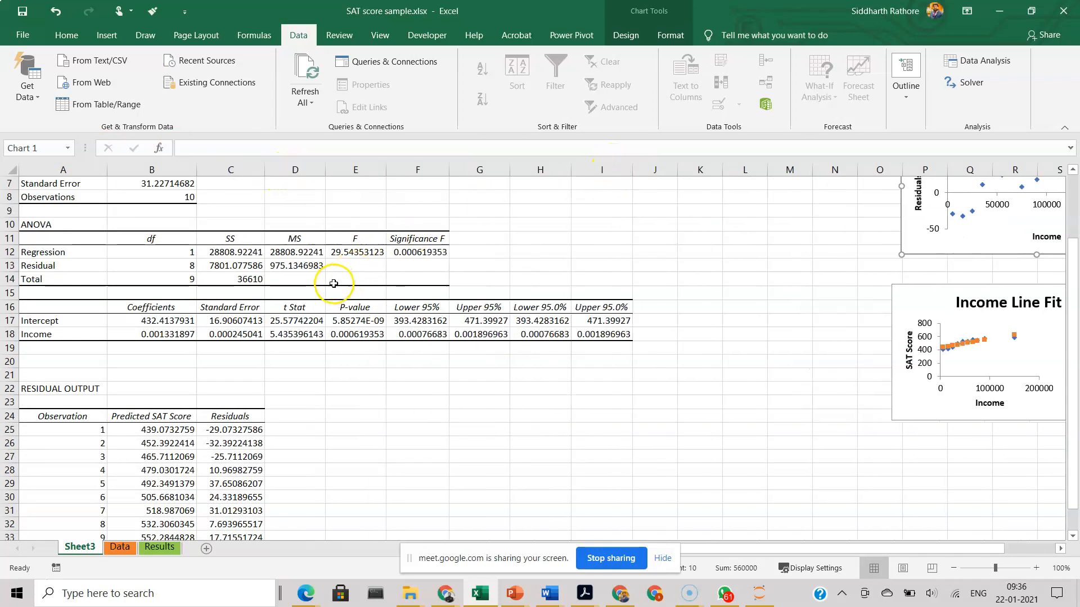
pyautogui.scroll(2, 339, 282)
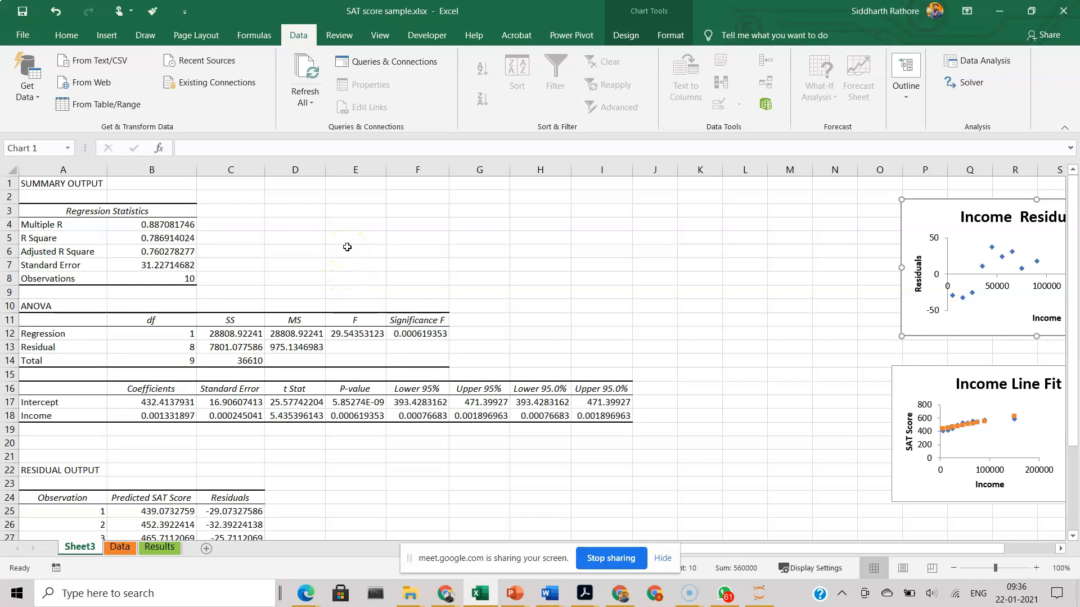
pyautogui.scroll(-4, 347, 247)
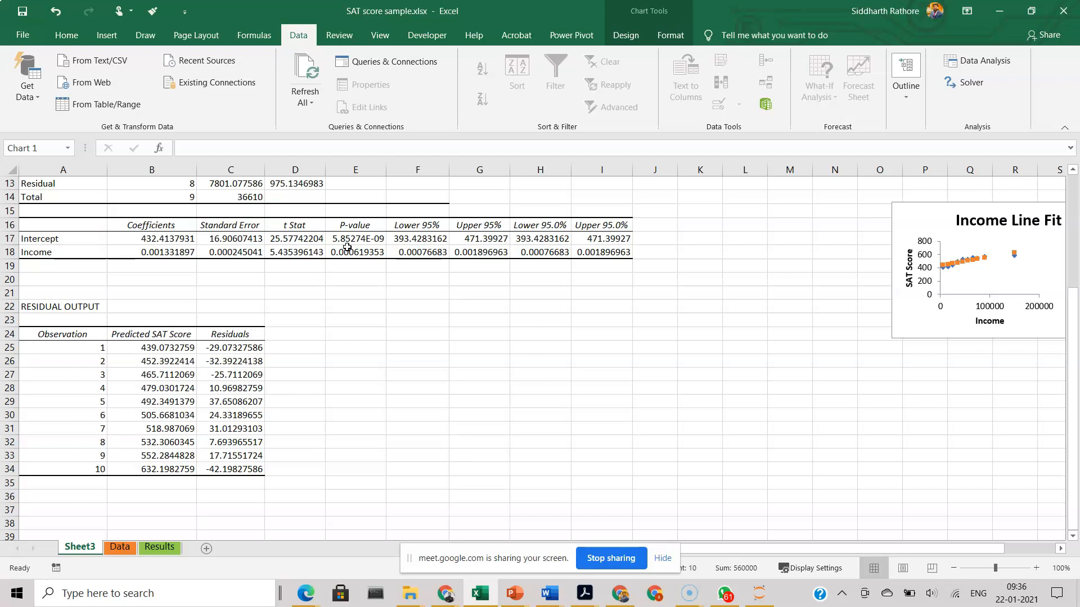
pyautogui.scroll(4, 347, 247)
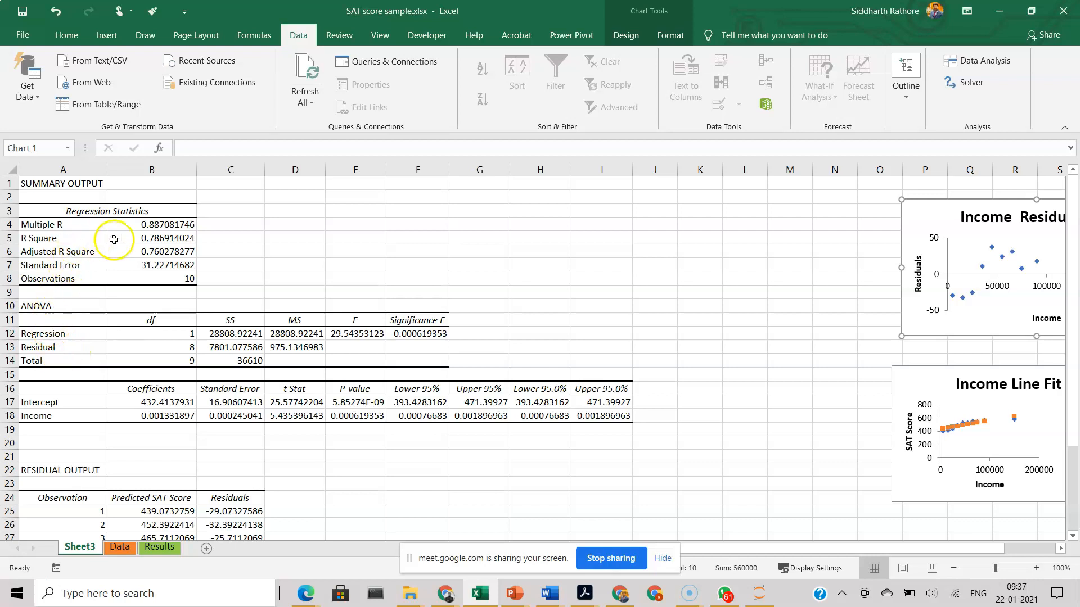
pyautogui.click(159, 240)
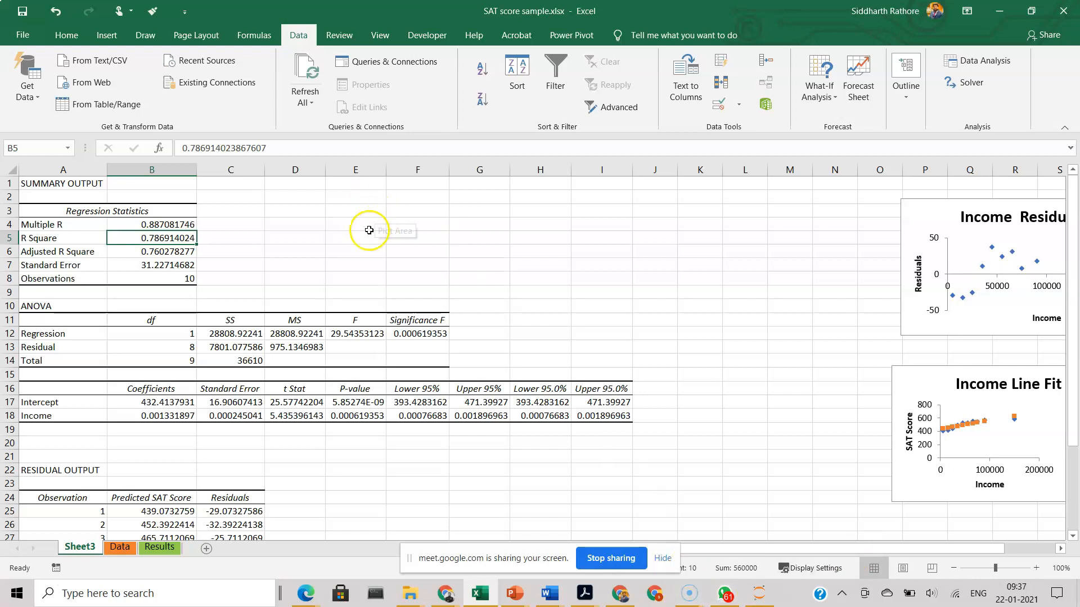
# Step: Switch to the class notes in PowerPoint and draw two overlapping purple circles on blank slide 38, labelling one Y
pyautogui.moveTo(492, 591)
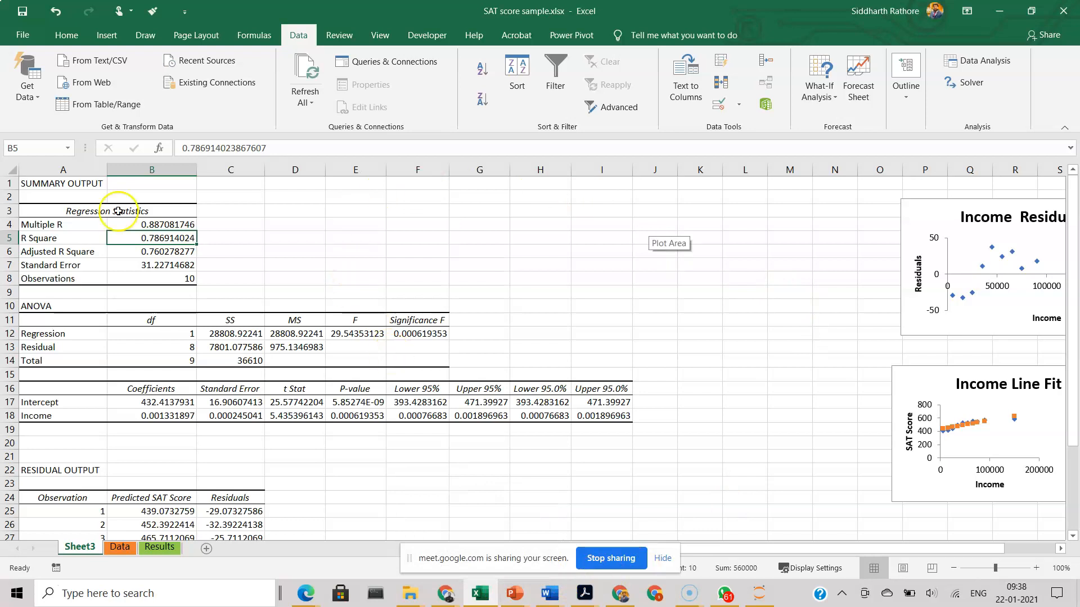
pyautogui.click(514, 593)
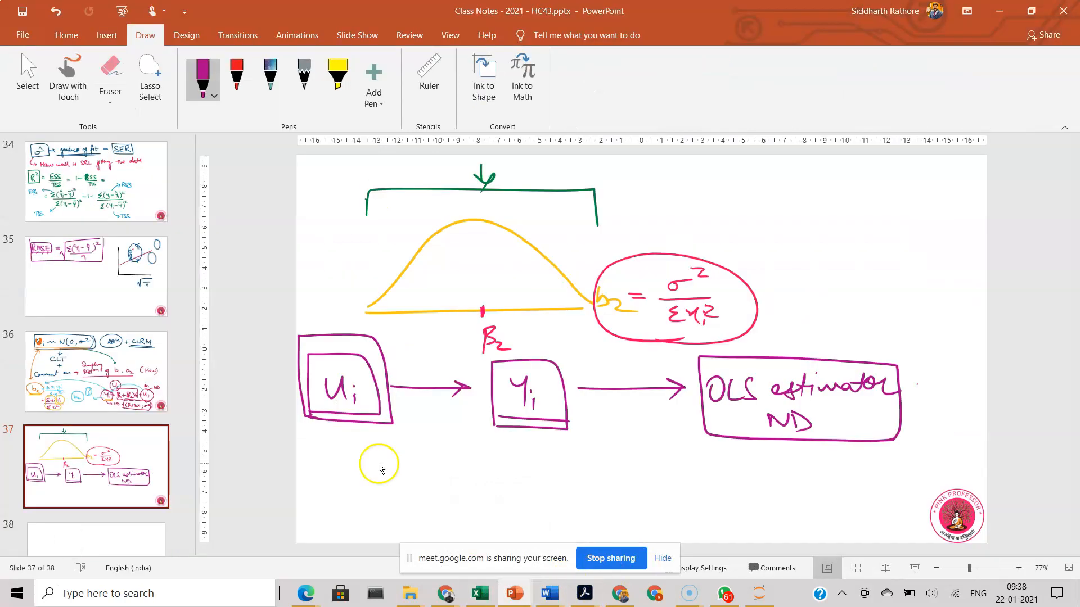
pyautogui.scroll(-1, 379, 465)
pyautogui.moveTo(402, 182)
pyautogui.mouseDown()
pyautogui.moveTo(358, 198)
pyautogui.moveTo(421, 183)
pyautogui.moveTo(384, 179)
pyautogui.moveTo(441, 163)
pyautogui.moveTo(437, 191)
pyautogui.moveTo(535, 240)
pyautogui.moveTo(452, 195)
pyautogui.moveTo(464, 203)
pyautogui.mouseUp()
# Step: Hatch the overlap of the two circles with horizontal orange pen strokes
pyautogui.click(203, 96)
pyautogui.click(229, 228)
pyautogui.moveTo(402, 218); pyautogui.dragTo(464, 215)
pyautogui.moveTo(394, 229); pyautogui.dragTo(452, 225)
pyautogui.moveTo(387, 240); pyautogui.dragTo(448, 236)
pyautogui.moveTo(382, 250); pyautogui.dragTo(448, 249)
pyautogui.moveTo(399, 258); pyautogui.dragTo(438, 257)
pyautogui.click(436, 242)
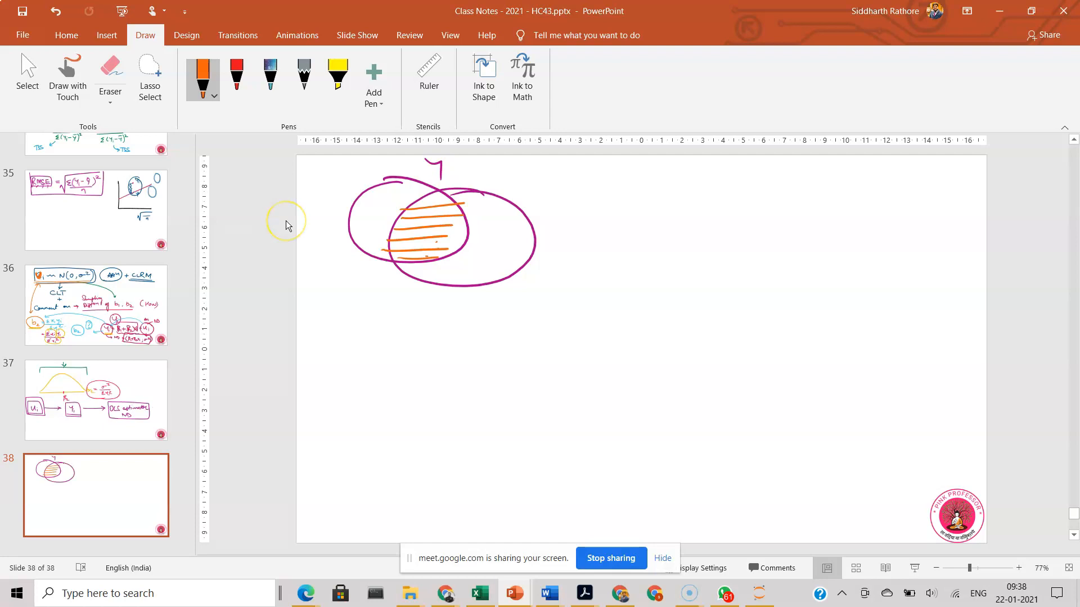
# Step: Annotate the diagram in orange: circle Y with an arrow to 100, label the other circle X, and mark the overlap as a circled 78%
pyautogui.moveTo(442, 161)
pyautogui.mouseDown()
pyautogui.moveTo(415, 179)
pyautogui.moveTo(462, 169)
pyautogui.moveTo(517, 188)
pyautogui.mouseUp()
pyautogui.moveTo(534, 178); pyautogui.dragTo(537, 179)
pyautogui.moveTo(547, 179); pyautogui.dragTo(559, 177)
pyautogui.moveTo(430, 228)
pyautogui.mouseDown()
pyautogui.moveTo(365, 324)
pyautogui.moveTo(378, 309)
pyautogui.mouseUp()
pyautogui.moveTo(528, 263)
pyautogui.mouseDown()
pyautogui.moveTo(548, 270)
pyautogui.moveTo(542, 277)
pyautogui.moveTo(563, 275)
pyautogui.mouseUp()
pyautogui.moveTo(566, 264); pyautogui.dragTo(551, 277)
pyautogui.moveTo(336, 319); pyautogui.dragTo(347, 336)
pyautogui.moveTo(363, 316); pyautogui.dragTo(361, 326)
pyautogui.moveTo(360, 304); pyautogui.dragTo(314, 320)
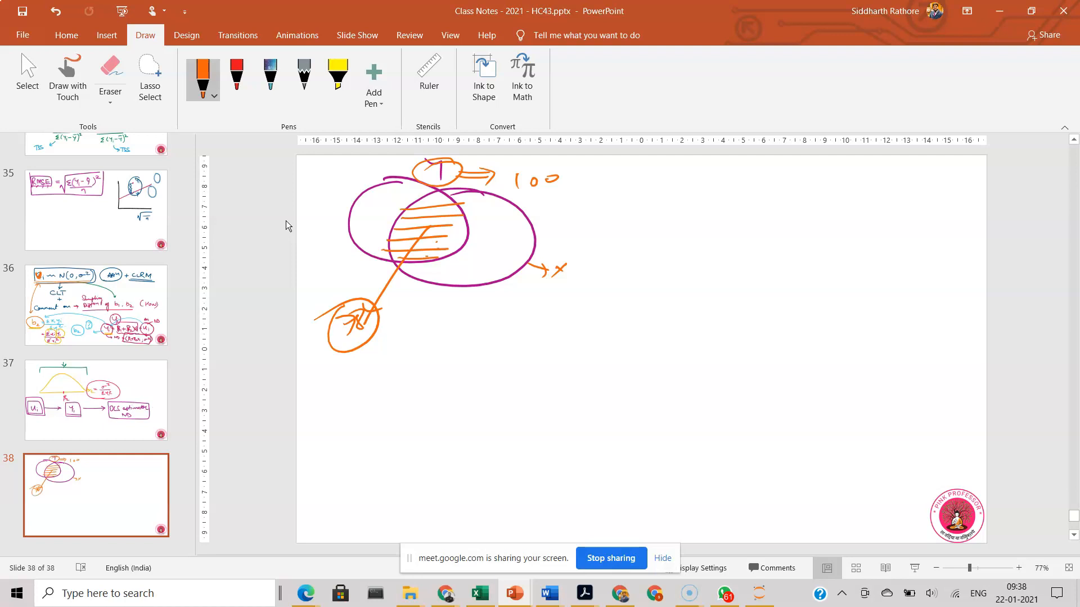
# Step: Handwrite the formula R² = ESS/TSS beside the circle diagram
pyautogui.moveTo(654, 194)
pyautogui.mouseDown()
pyautogui.moveTo(652, 211)
pyautogui.moveTo(656, 200)
pyautogui.moveTo(668, 213)
pyautogui.mouseUp()
pyautogui.moveTo(672, 181); pyautogui.dragTo(687, 186)
pyautogui.moveTo(677, 200); pyautogui.dragTo(715, 207)
pyautogui.moveTo(715, 194)
pyautogui.mouseDown()
pyautogui.moveTo(729, 181)
pyautogui.moveTo(731, 203)
pyautogui.mouseUp()
pyautogui.moveTo(741, 188)
pyautogui.mouseDown()
pyautogui.moveTo(729, 205)
pyautogui.moveTo(764, 211)
pyautogui.mouseUp()
pyautogui.moveTo(726, 219)
pyautogui.mouseDown()
pyautogui.moveTo(726, 232)
pyautogui.moveTo(741, 219)
pyautogui.moveTo(730, 236)
pyautogui.mouseUp()
pyautogui.moveTo(755, 218); pyautogui.dragTo(744, 237)
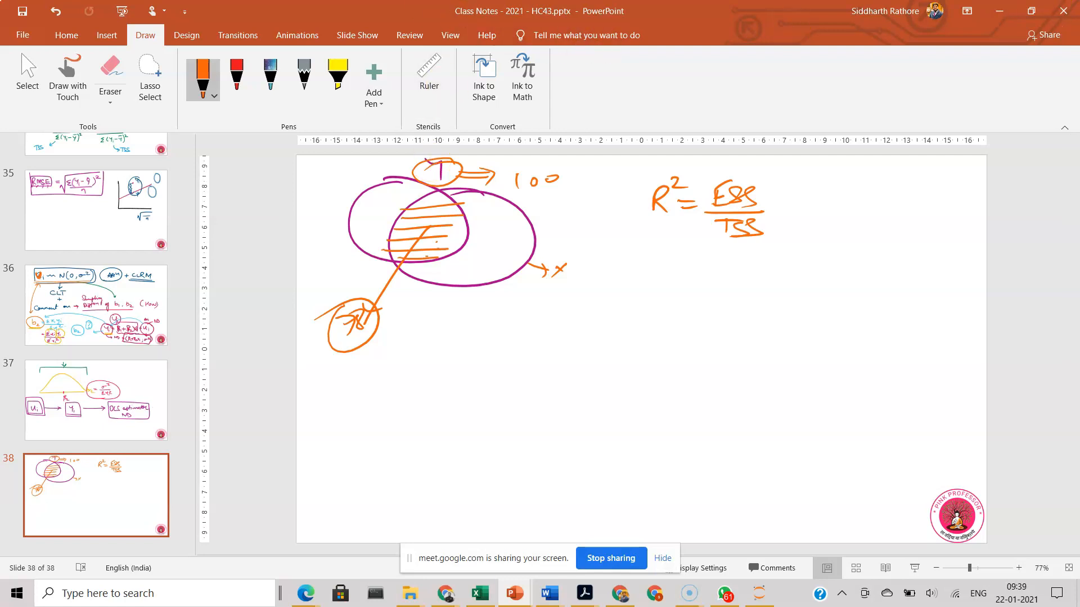
# Step: Switch to the Gujarati textbook PDF in Acrobat, circle the R-squared value and box the S.E. of regression label
pyautogui.click(584, 593)
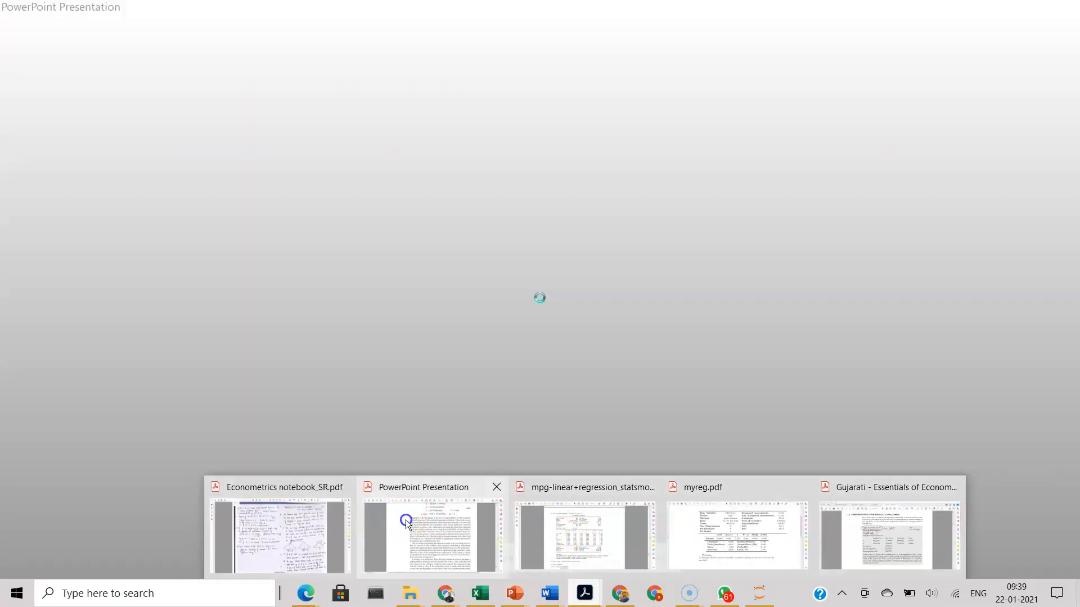
pyautogui.click(405, 516)
pyautogui.click(545, 43)
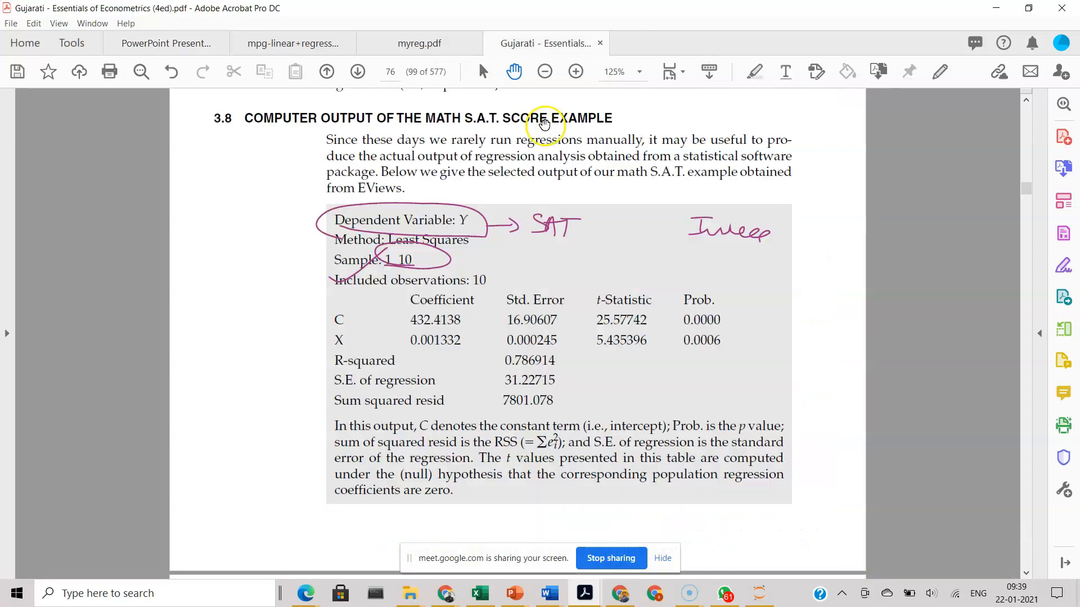
pyautogui.moveTo(515, 362); pyautogui.dragTo(496, 366)
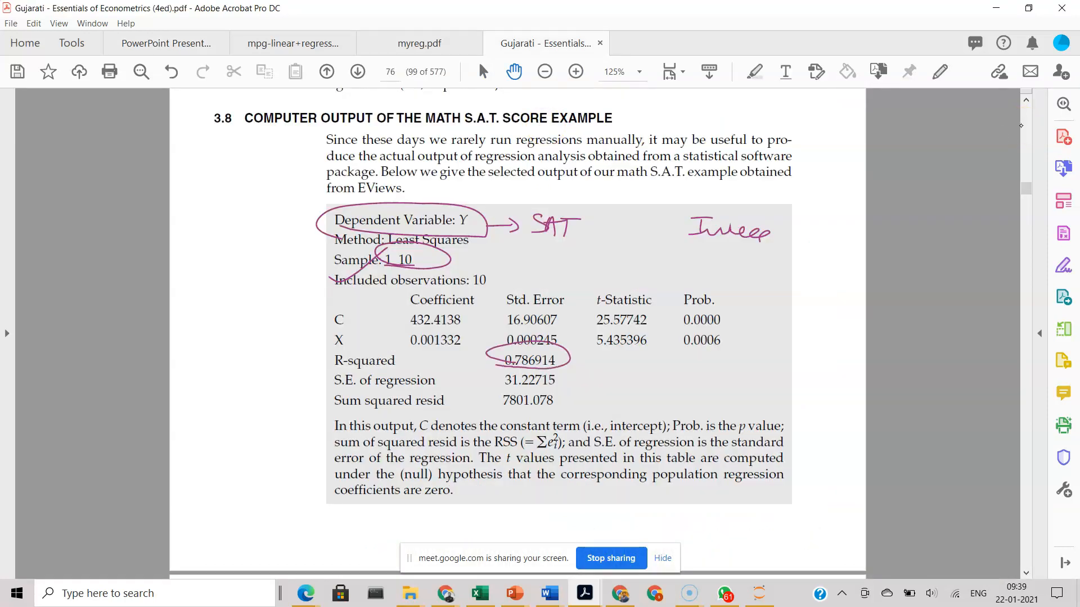
pyautogui.moveTo(449, 367); pyautogui.dragTo(460, 391)
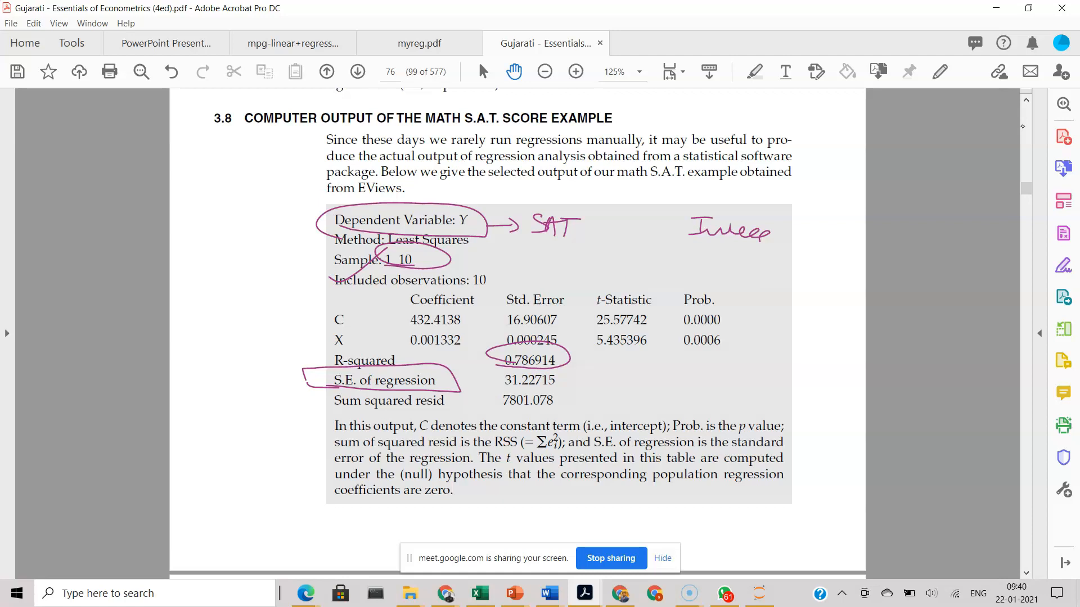
# Step: Handwrite σ̂² = Σei²/(n−2) beside the S.E. of regression row, circling σ̂² and boxing the formula
pyautogui.moveTo(612, 374)
pyautogui.mouseDown()
pyautogui.moveTo(601, 381)
pyautogui.moveTo(630, 373)
pyautogui.moveTo(620, 369)
pyautogui.moveTo(652, 374)
pyautogui.moveTo(581, 378)
pyautogui.moveTo(598, 397)
pyautogui.mouseUp()
pyautogui.moveTo(675, 373); pyautogui.dragTo(741, 383)
pyautogui.moveTo(744, 359); pyautogui.dragTo(760, 367)
pyautogui.moveTo(694, 386)
pyautogui.mouseDown()
pyautogui.moveTo(757, 386)
pyautogui.moveTo(730, 402)
pyautogui.moveTo(741, 398)
pyautogui.mouseUp()
pyautogui.moveTo(745, 396); pyautogui.dragTo(759, 404)
pyautogui.moveTo(591, 345); pyautogui.dragTo(597, 402)
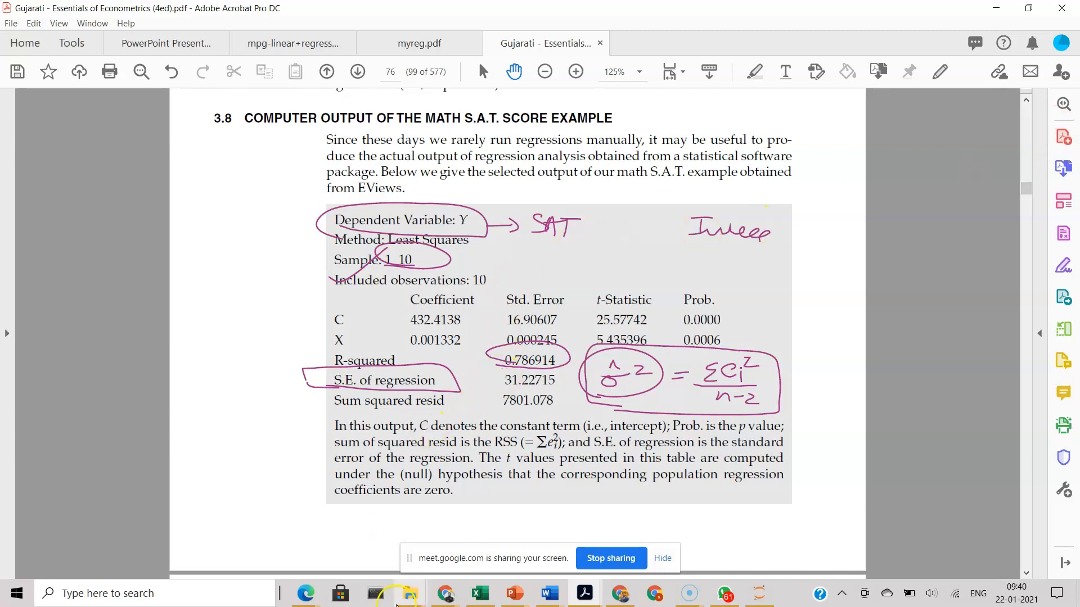
# Step: Switch back to the Excel output and fill the Standard Error value green and the R Square value light gold
pyautogui.click(479, 593)
pyautogui.click(111, 263)
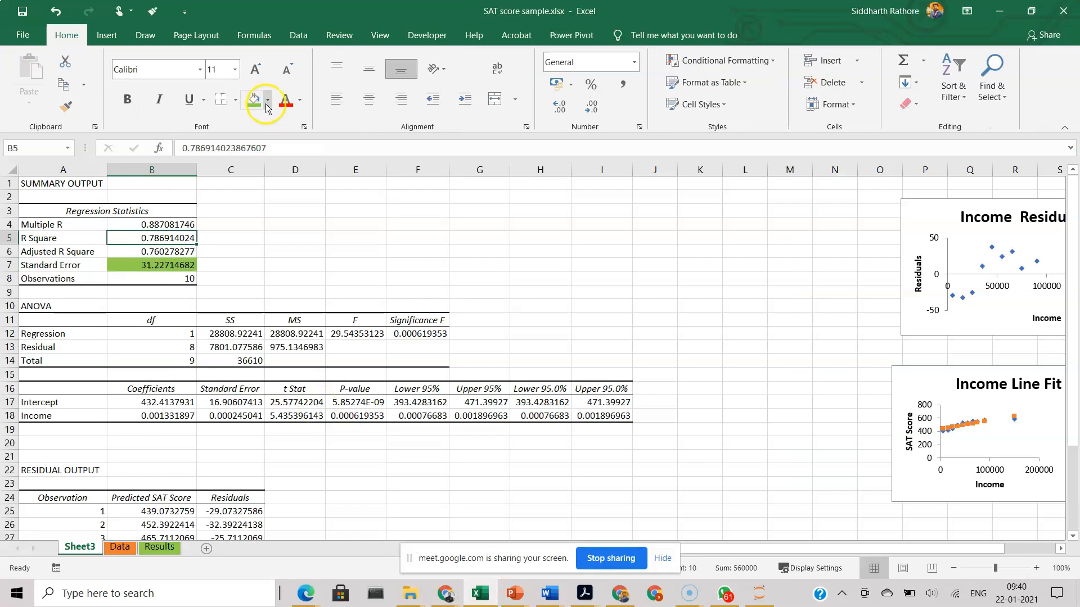
pyautogui.click(270, 104)
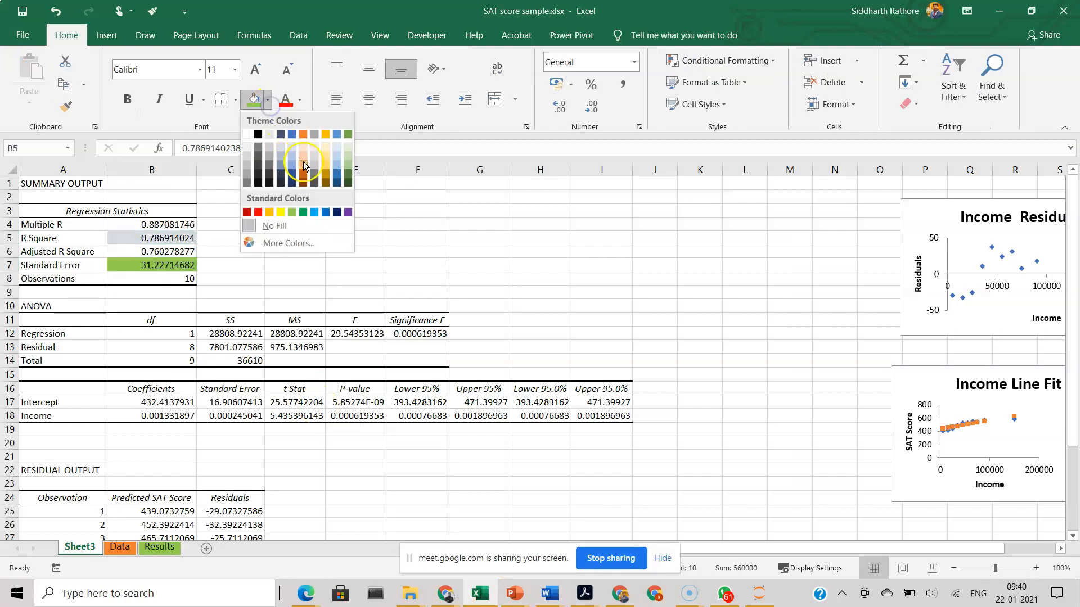
pyautogui.click(326, 165)
pyautogui.click(341, 224)
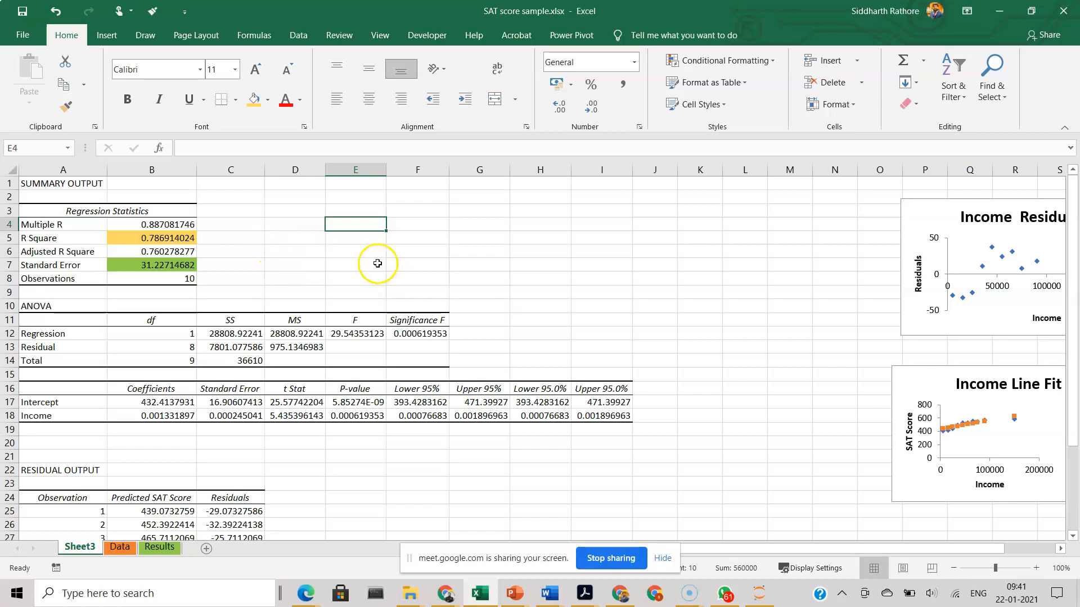
# Step: Snip the regression summary, ANOVA and coefficient tables and place the picture on slide 38 in PowerPoint, beneath the R² formula
pyautogui.click(244, 334)
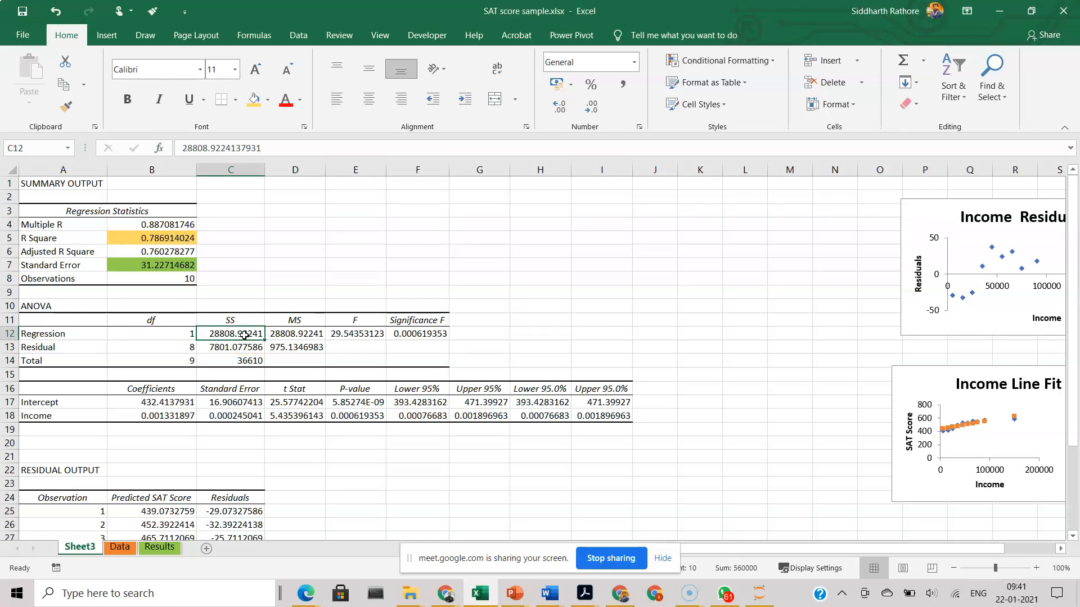
pyautogui.press('super+shift+s')
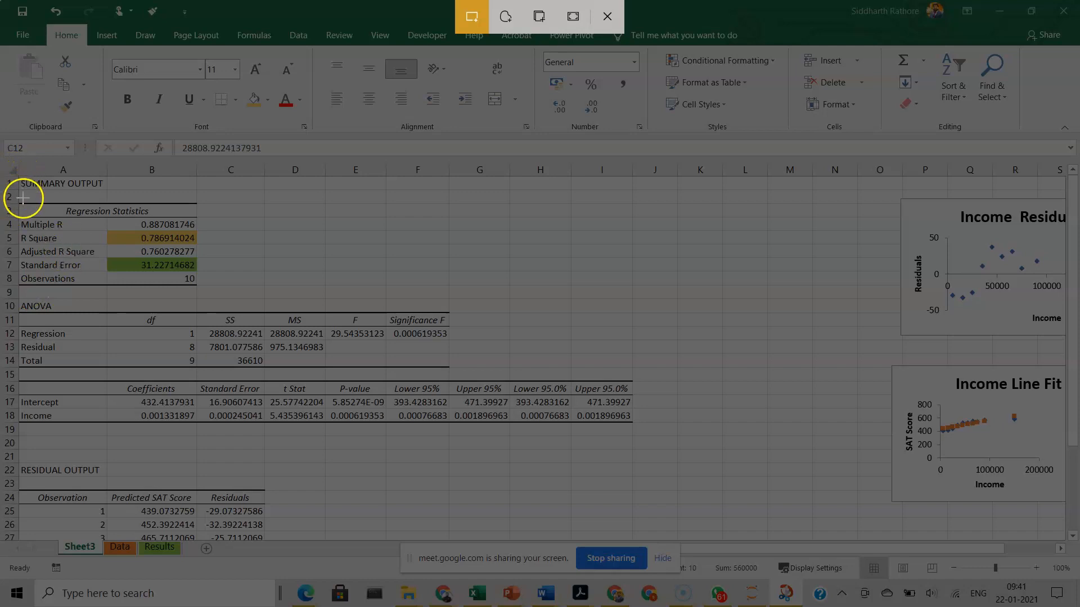
pyautogui.moveTo(23, 198); pyautogui.dragTo(68, 217)
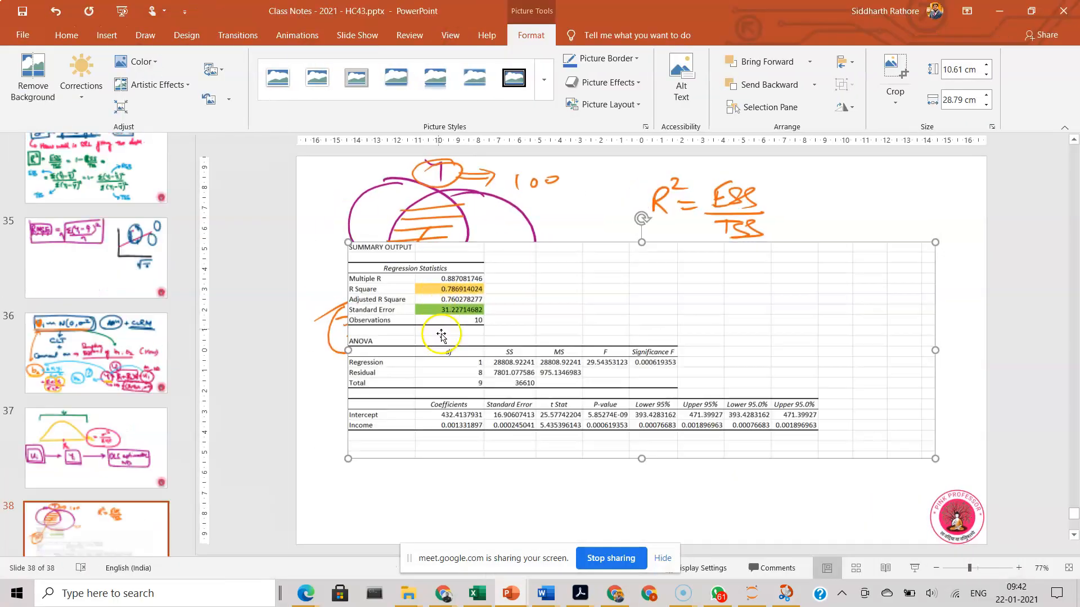
pyautogui.moveTo(631, 278); pyautogui.dragTo(745, 378)
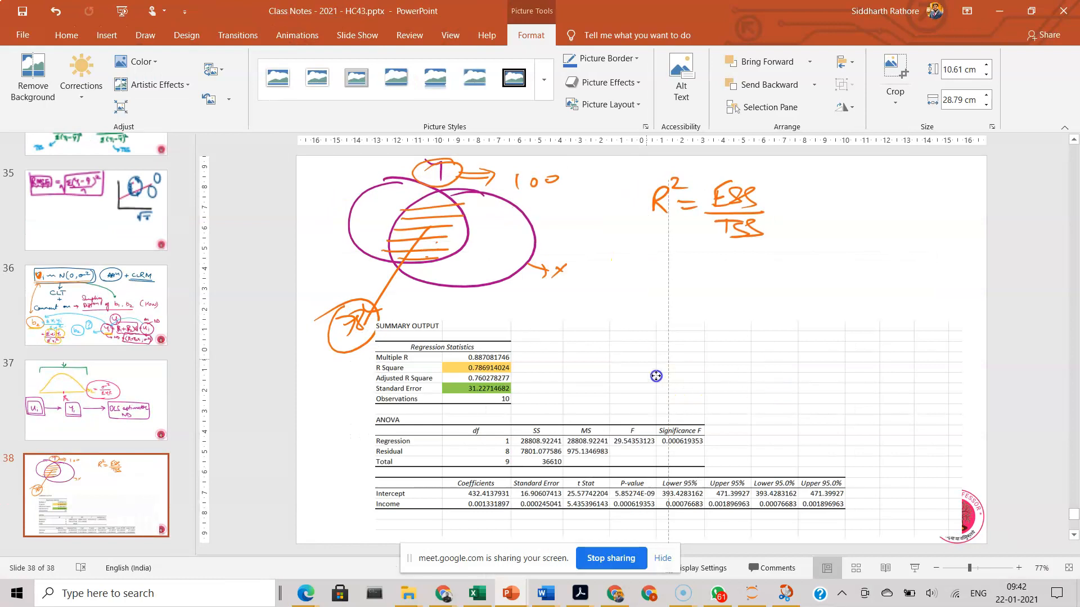
pyautogui.moveTo(631, 340); pyautogui.dragTo(600, 304)
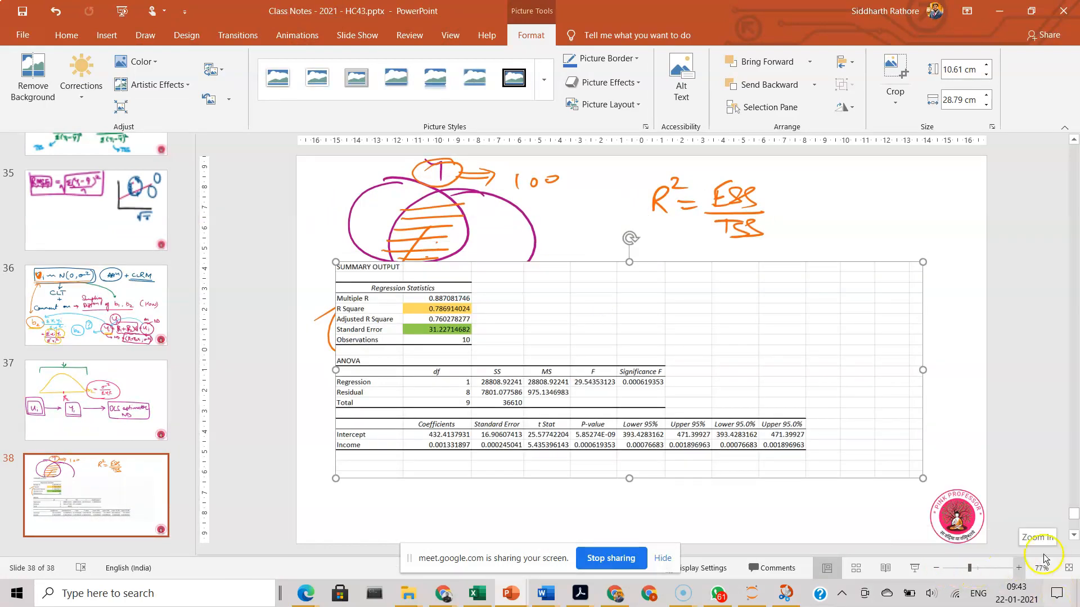
# Step: Tick the R Square and Standard Error values in the pasted output and write Σei² beside an arrow from Standard Error
pyautogui.click(1015, 567)
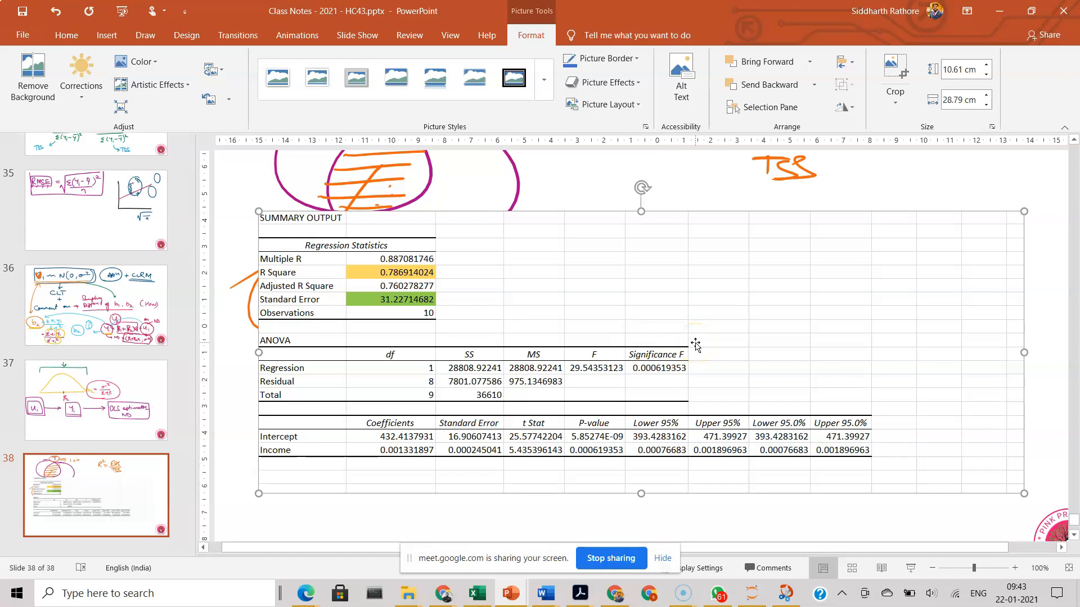
pyautogui.hotkey('ctrl', 'y')
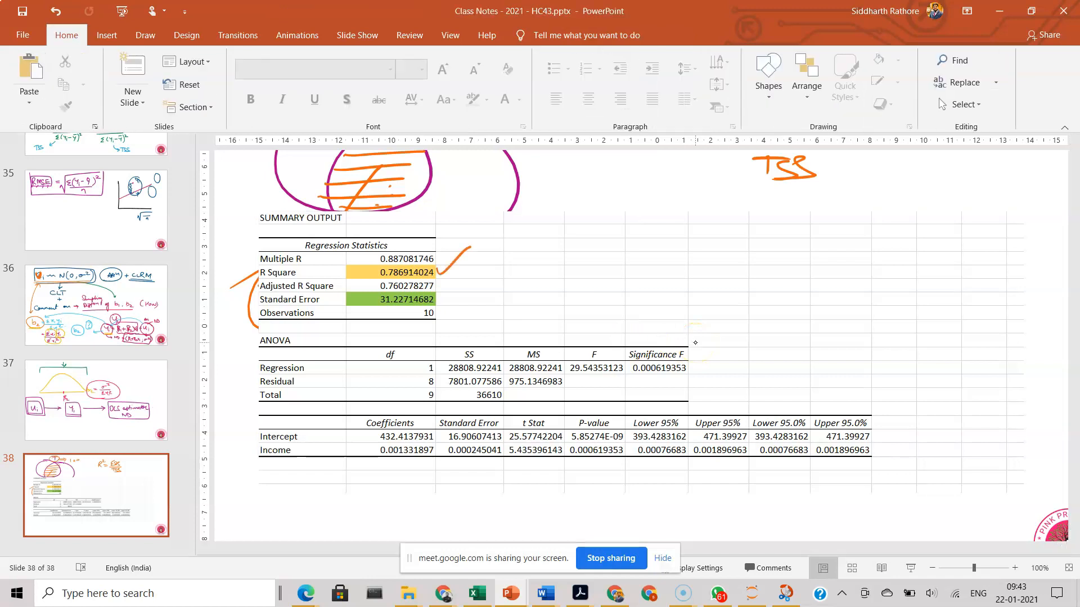
pyautogui.moveTo(442, 300); pyautogui.dragTo(462, 287)
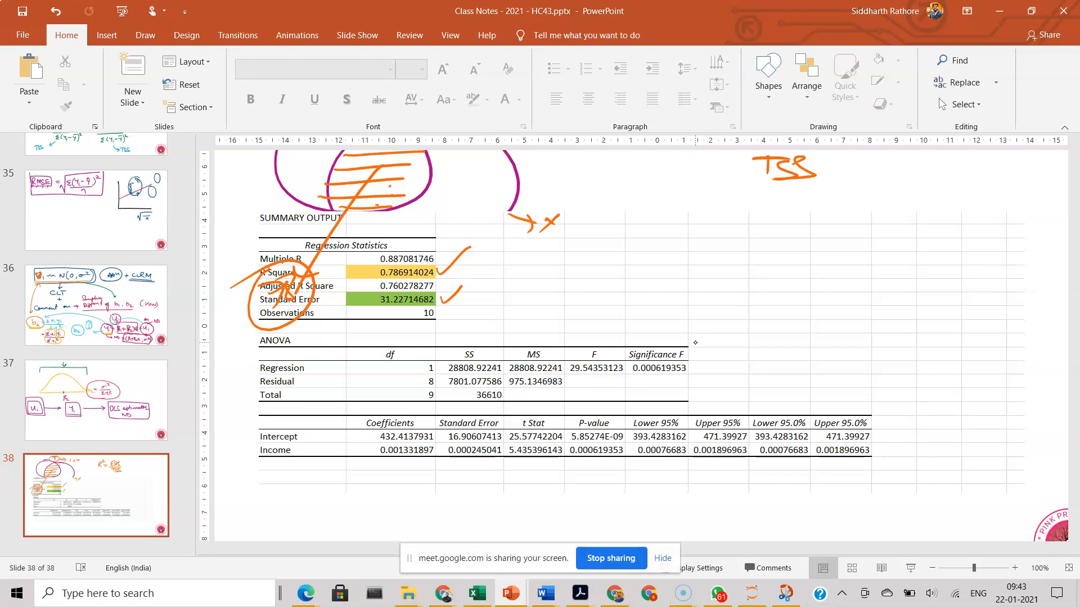
pyautogui.moveTo(467, 298)
pyautogui.mouseDown()
pyautogui.moveTo(505, 298)
pyautogui.moveTo(497, 304)
pyautogui.mouseUp()
pyautogui.moveTo(555, 257)
pyautogui.mouseDown()
pyautogui.moveTo(541, 269)
pyautogui.moveTo(572, 271)
pyautogui.moveTo(586, 257)
pyautogui.mouseUp()
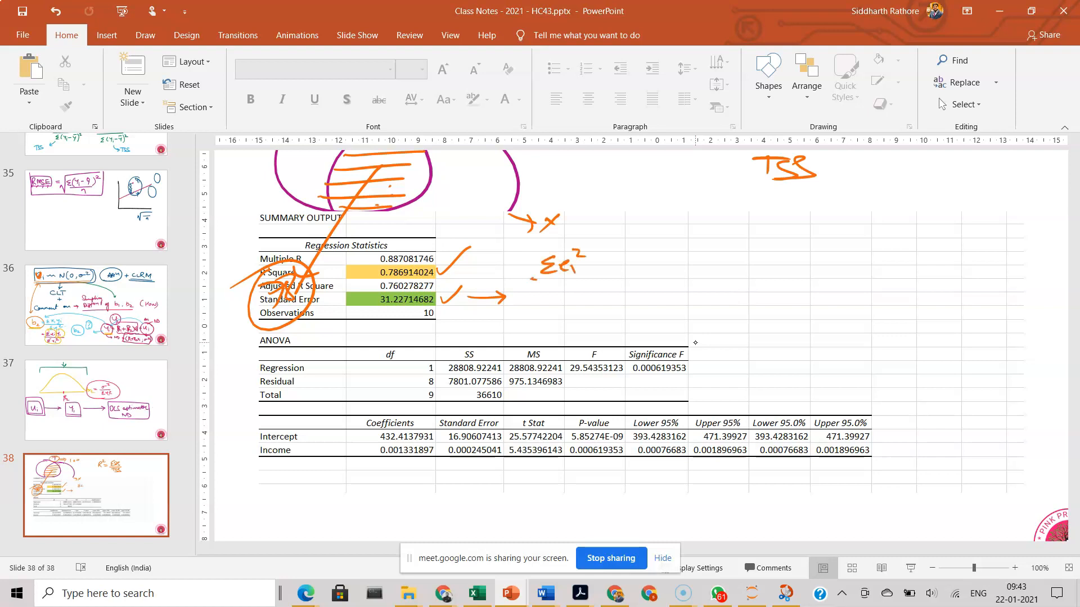